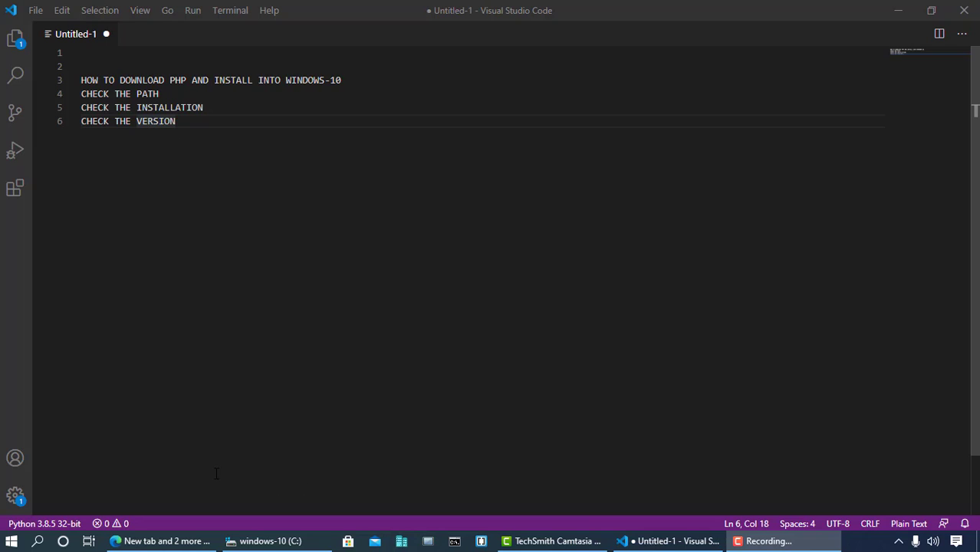
click(147, 540)
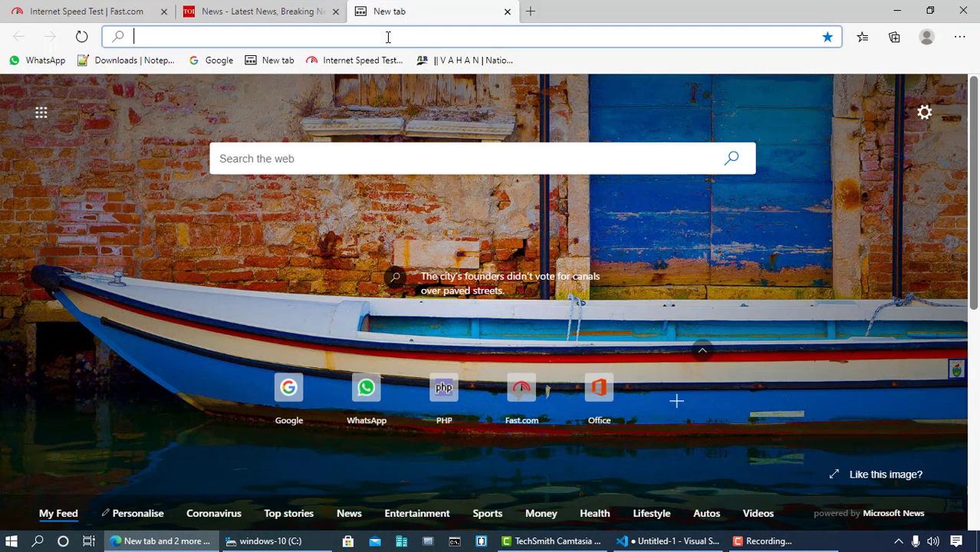
text(www)
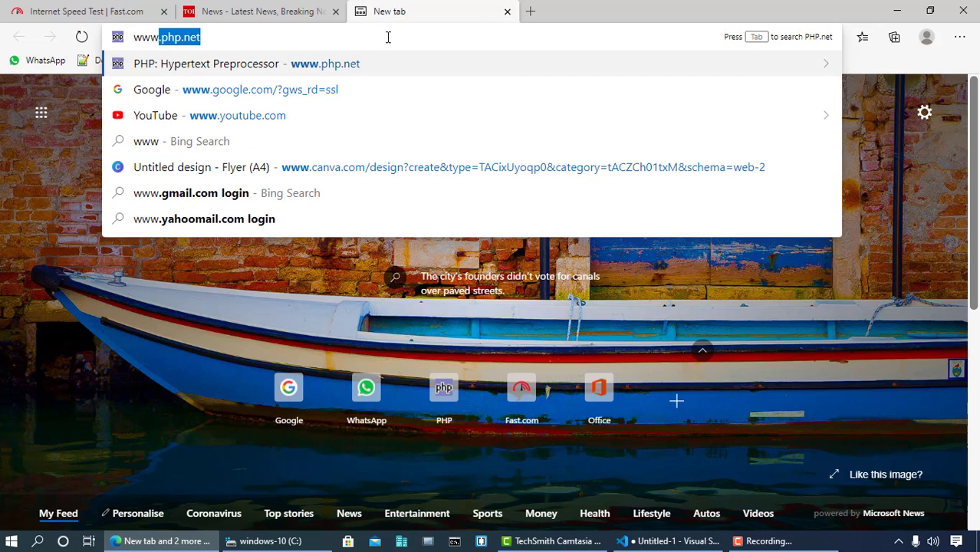
text(.php)
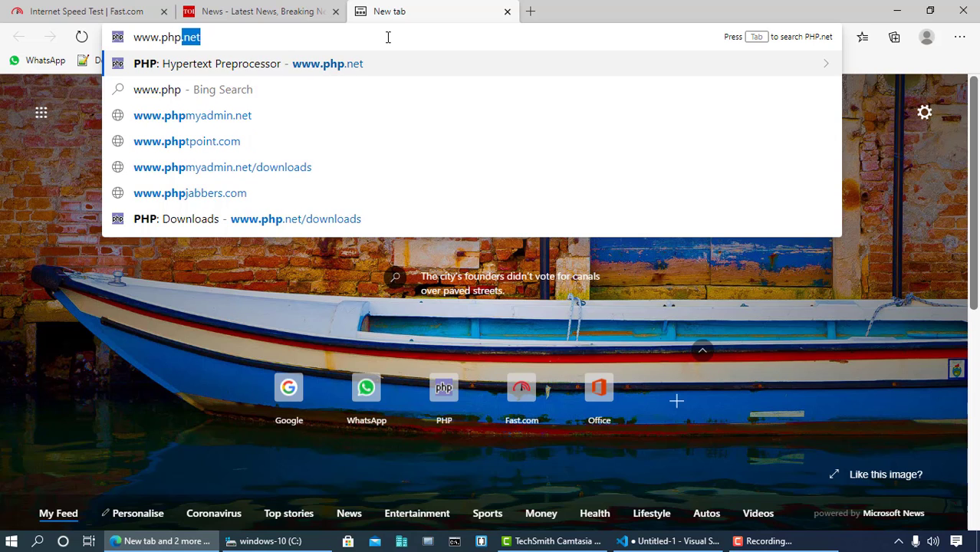
text(.net)
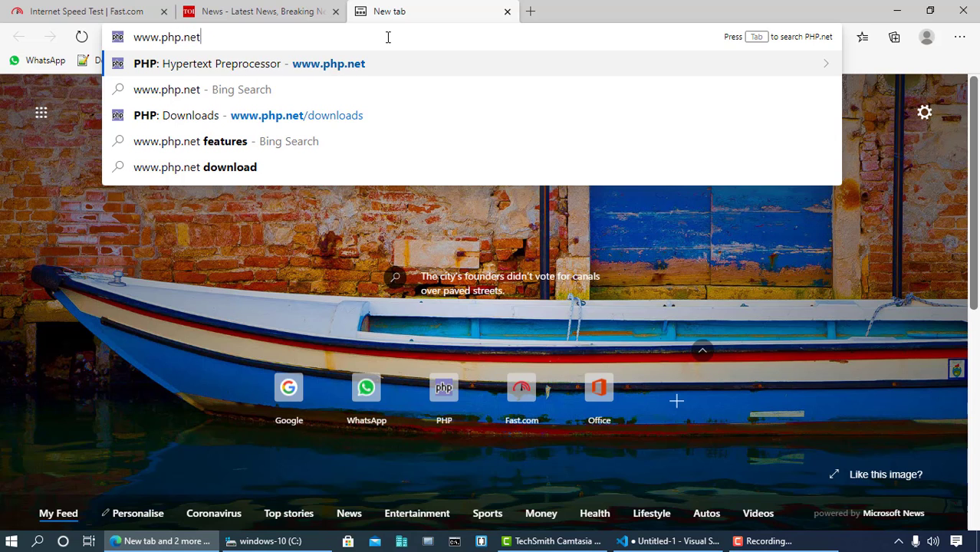
key(Return)
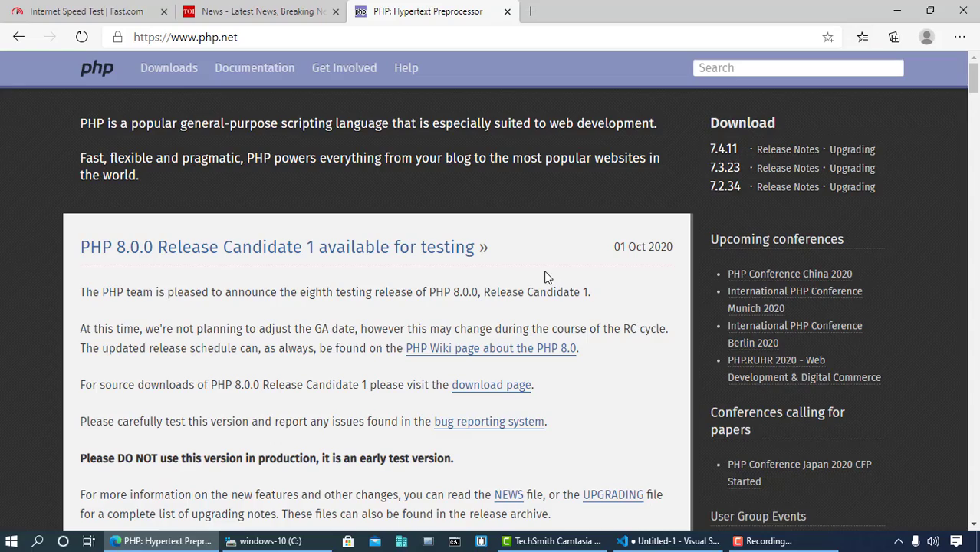
Look through the PHP release announcements on the php.net home page.
scroll(546, 277, down, 7)
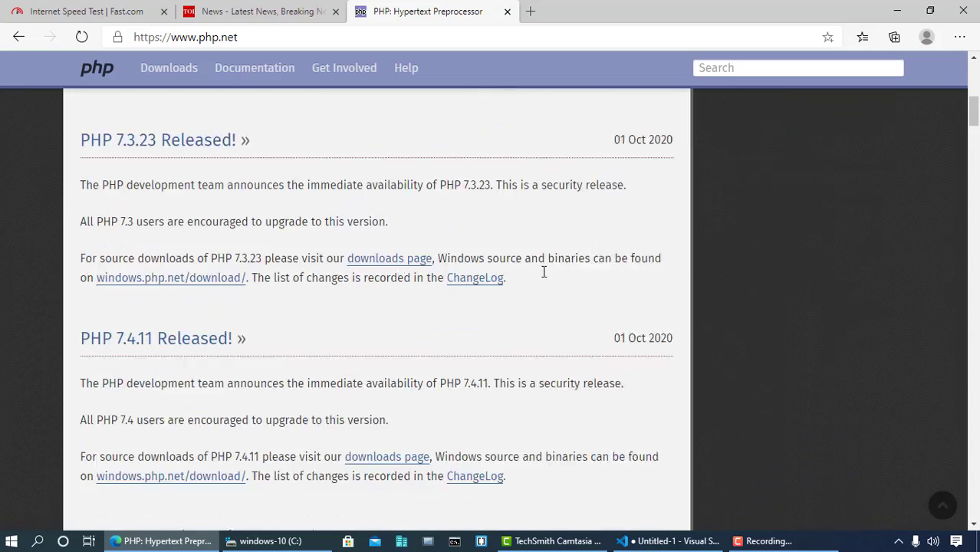
scroll(544, 273, down, 6)
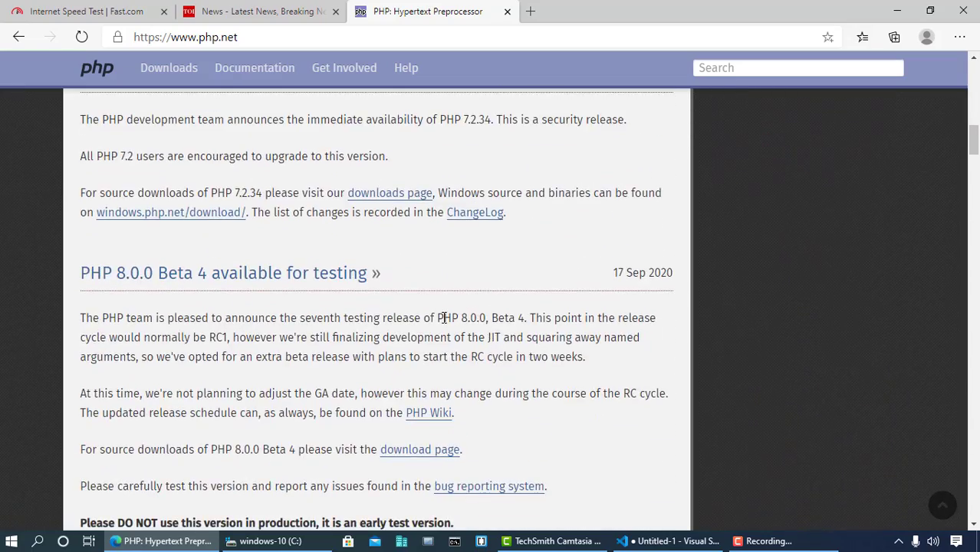
scroll(443, 317, down, 7)
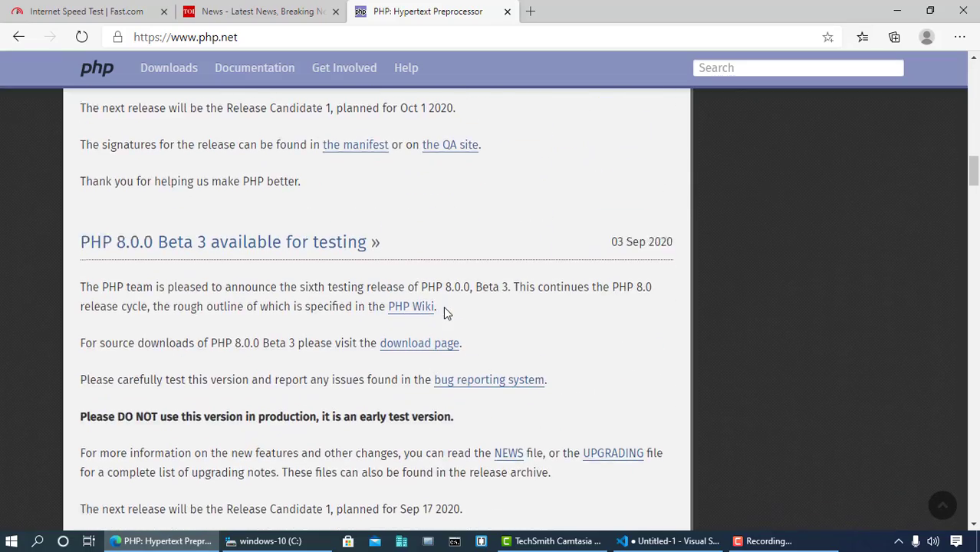
scroll(444, 307, down, 8)
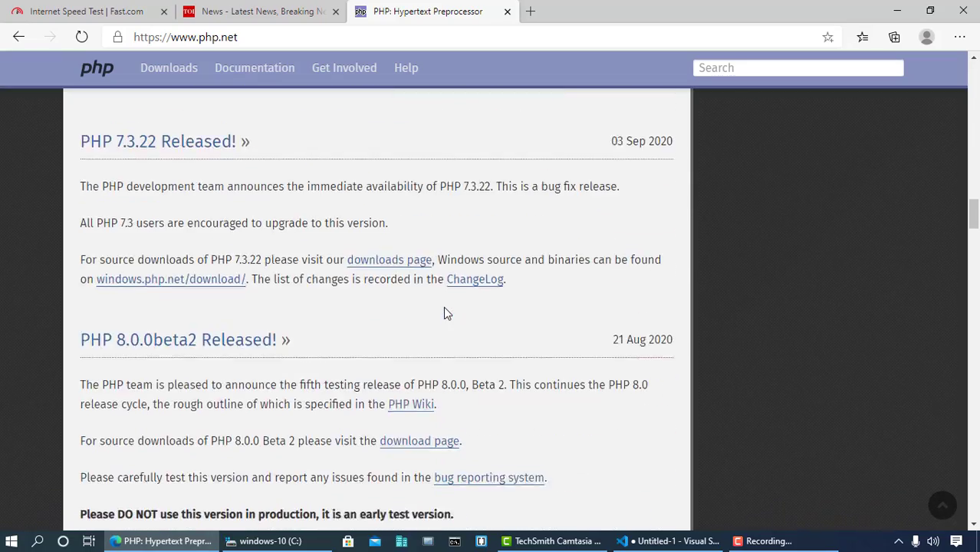
scroll(443, 314, down, 8)
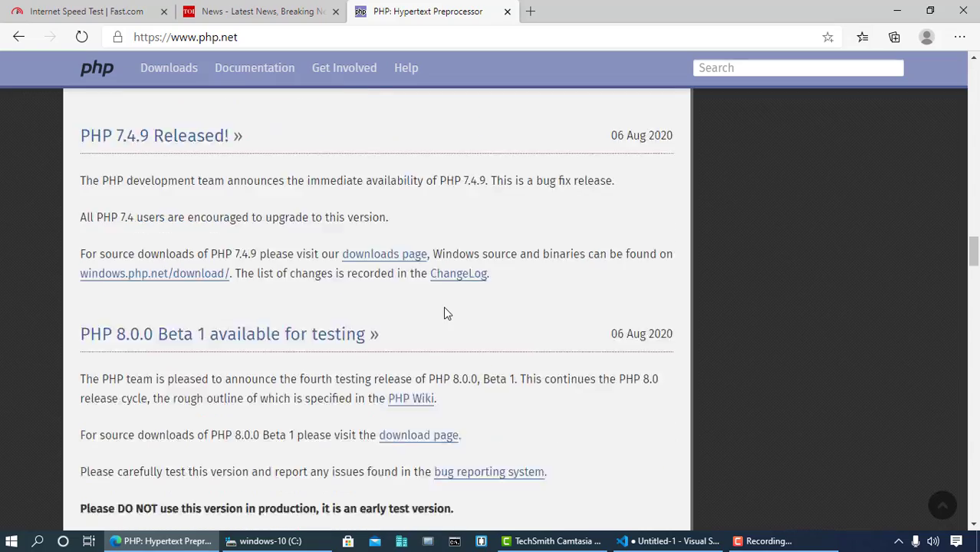
scroll(443, 314, down, 20)
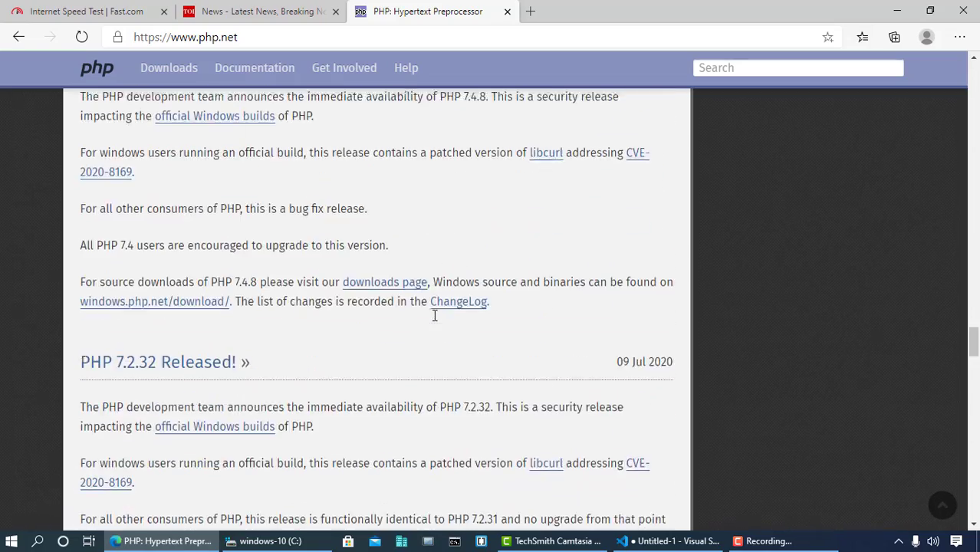
scroll(434, 315, down, 11)
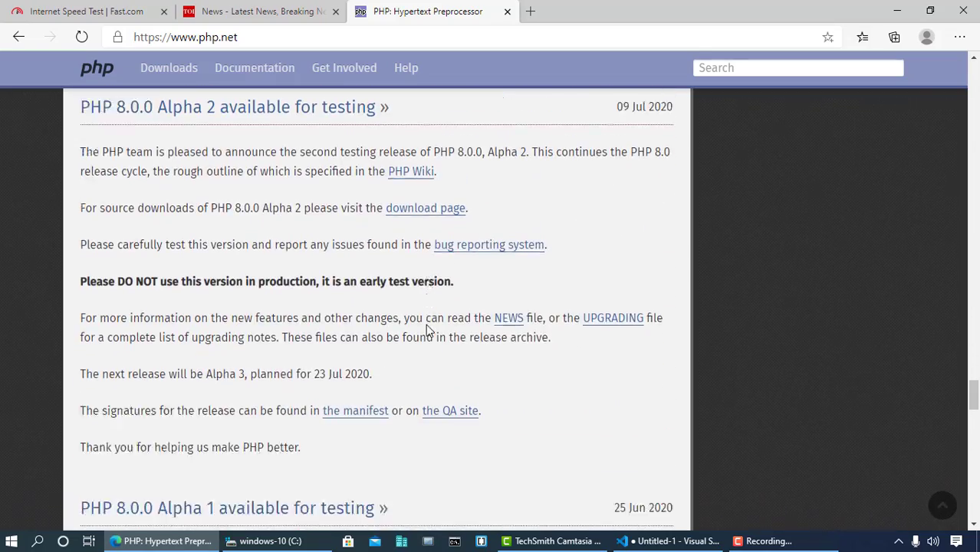
scroll(428, 328, down, 9)
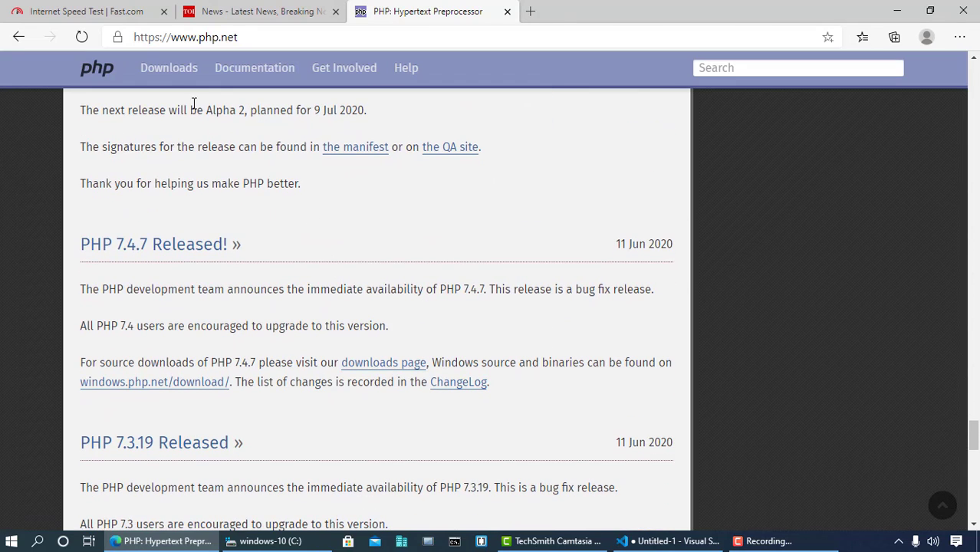
Go to the PHP downloads page and open the Windows downloads for the current stable PHP 7.4.11.
click(168, 74)
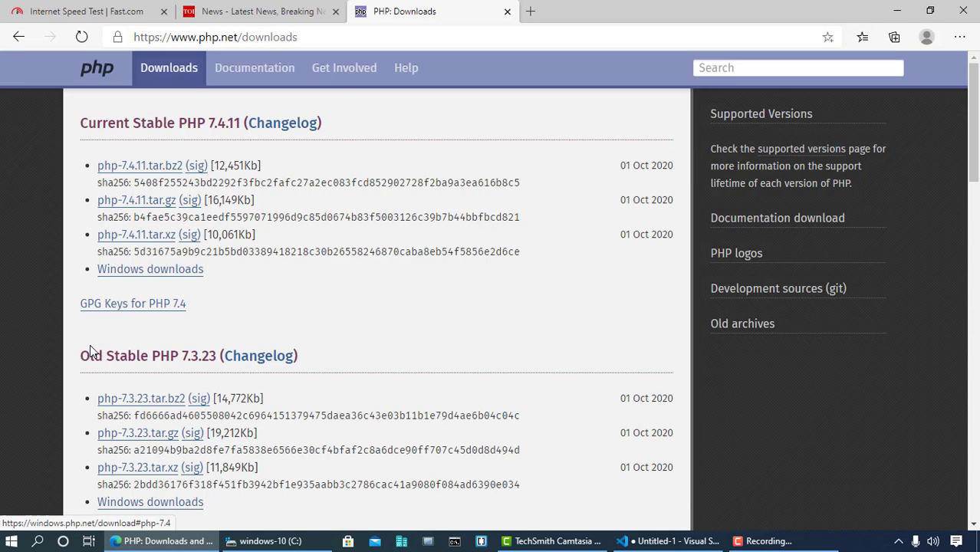
scroll(186, 482, down, 3)
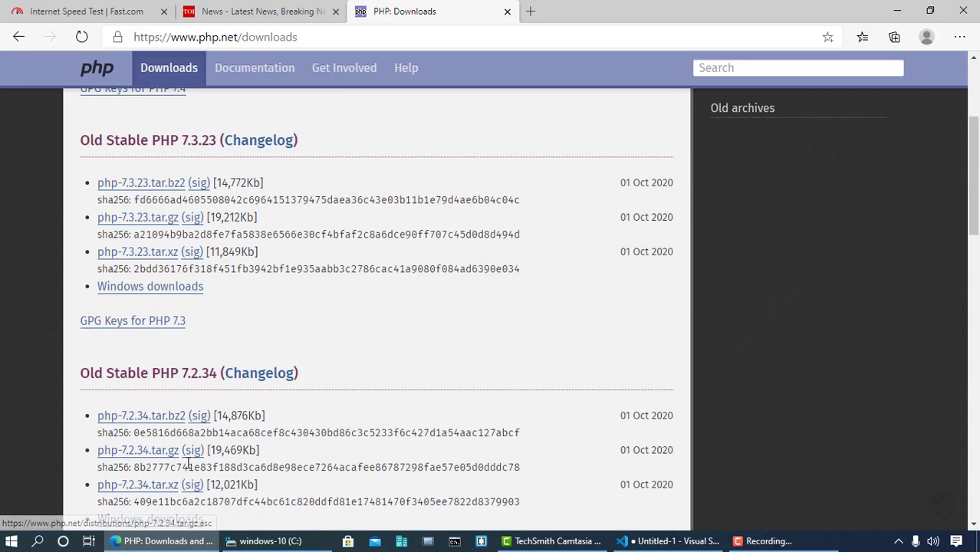
scroll(192, 464, up, 3)
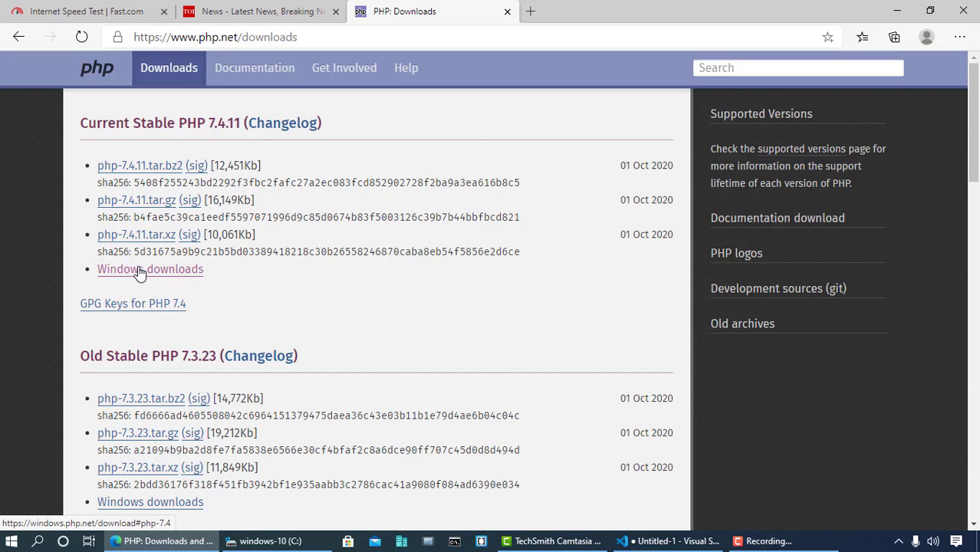
click(140, 270)
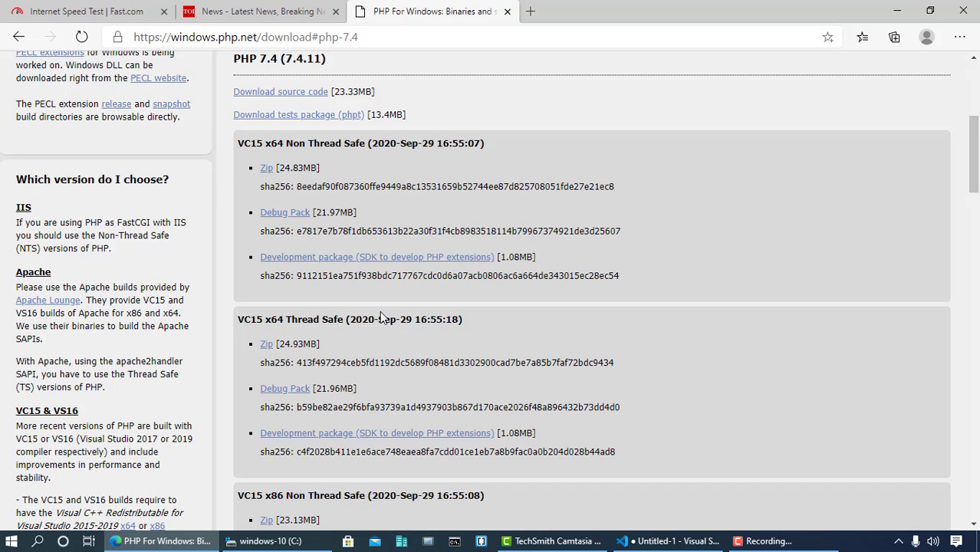
scroll(381, 317, up, 3)
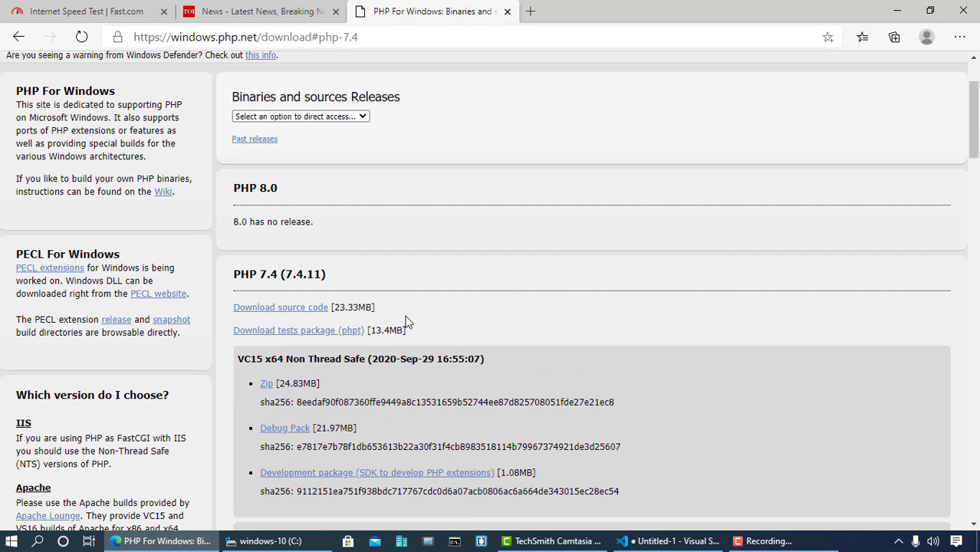
scroll(459, 325, down, 1)
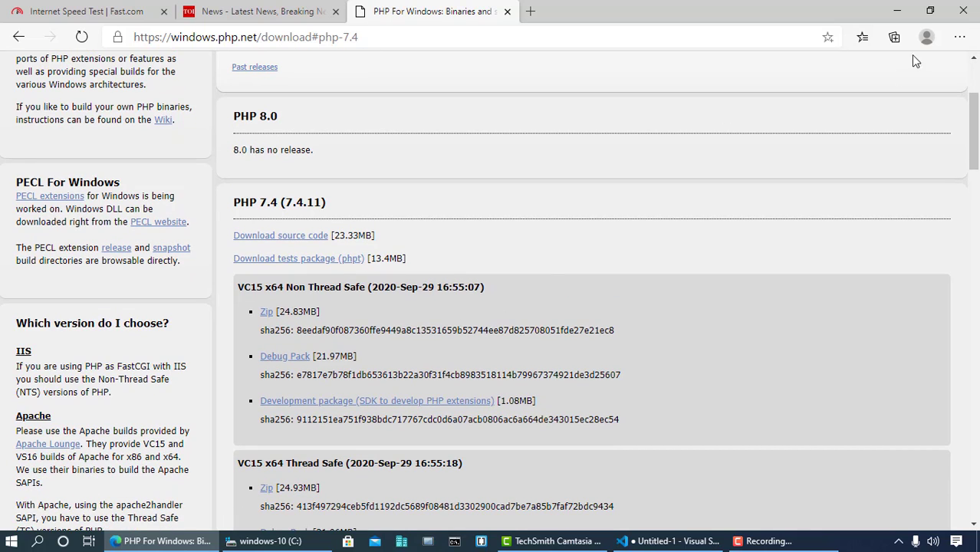
Minimize the open windows and check the computer's system type in the properties of This PC.
click(897, 11)
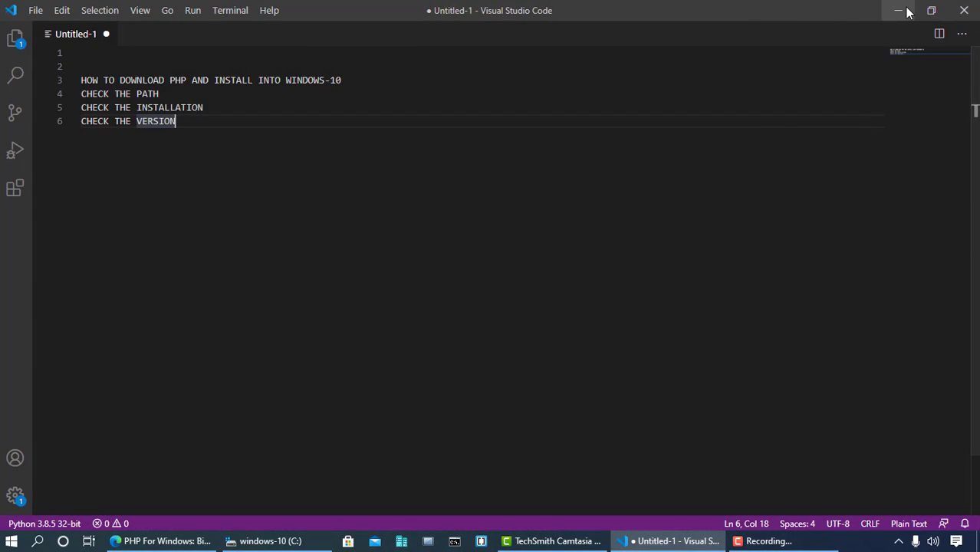
click(902, 10)
right_click(44, 471)
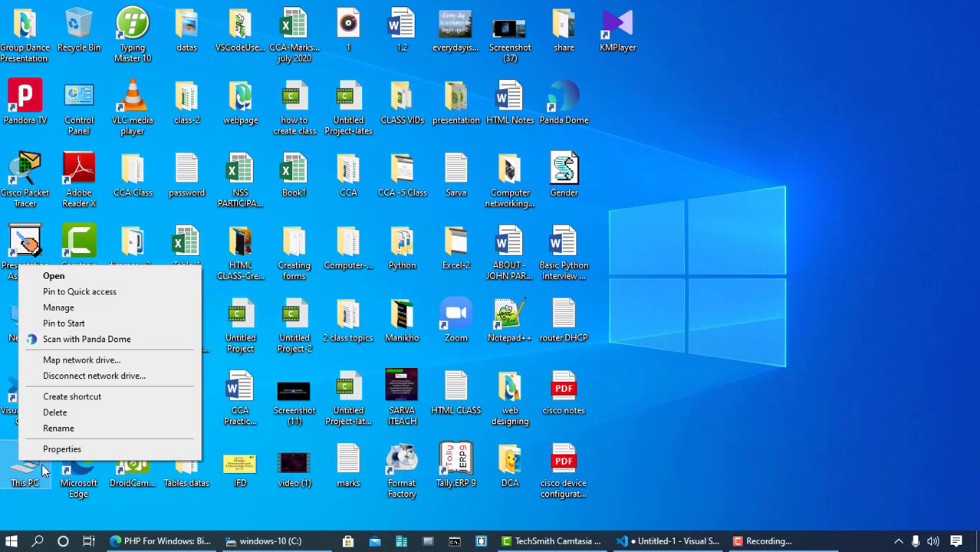
click(55, 450)
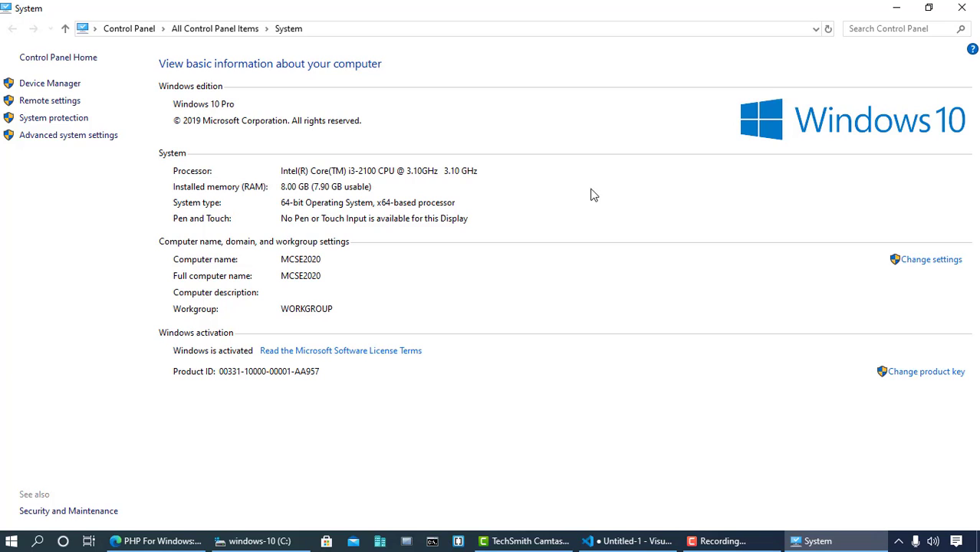
click(963, 8)
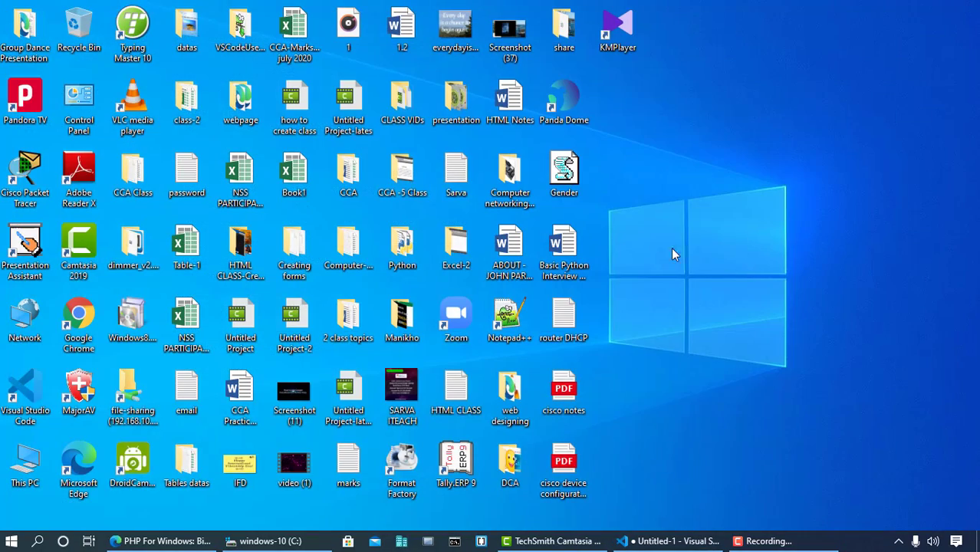
Return to the browser and download the Zip of the PHP 7.4.11 VC15 x64 Non Thread Safe build.
click(167, 541)
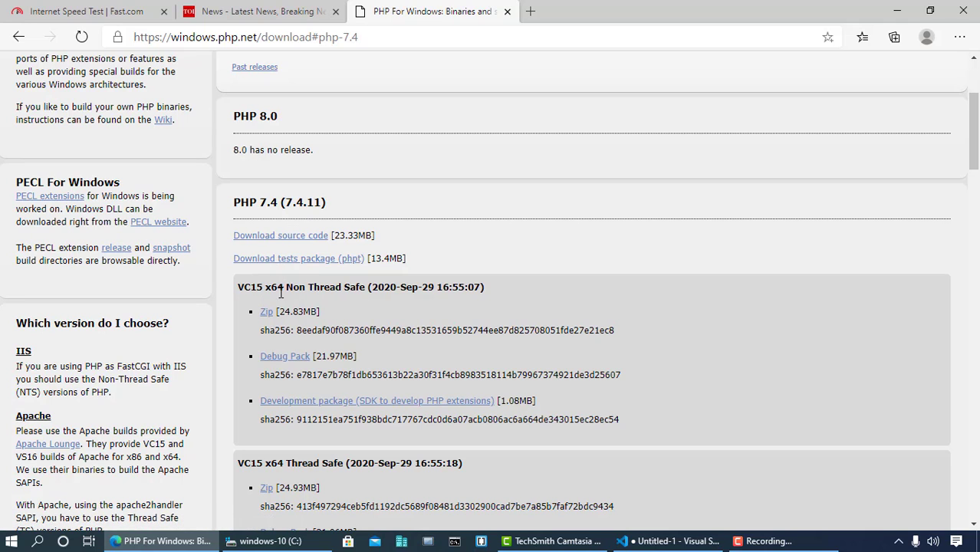
scroll(295, 293, down, 2)
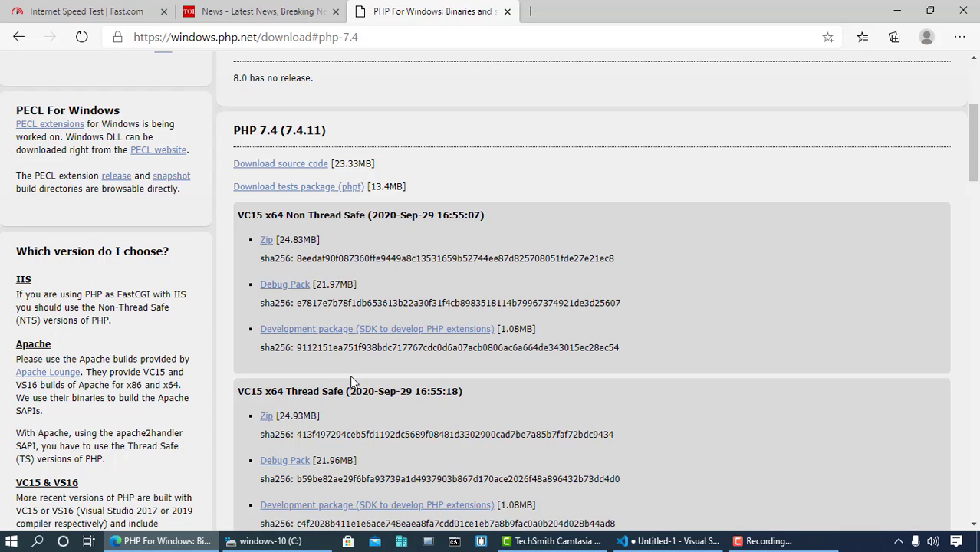
click(265, 242)
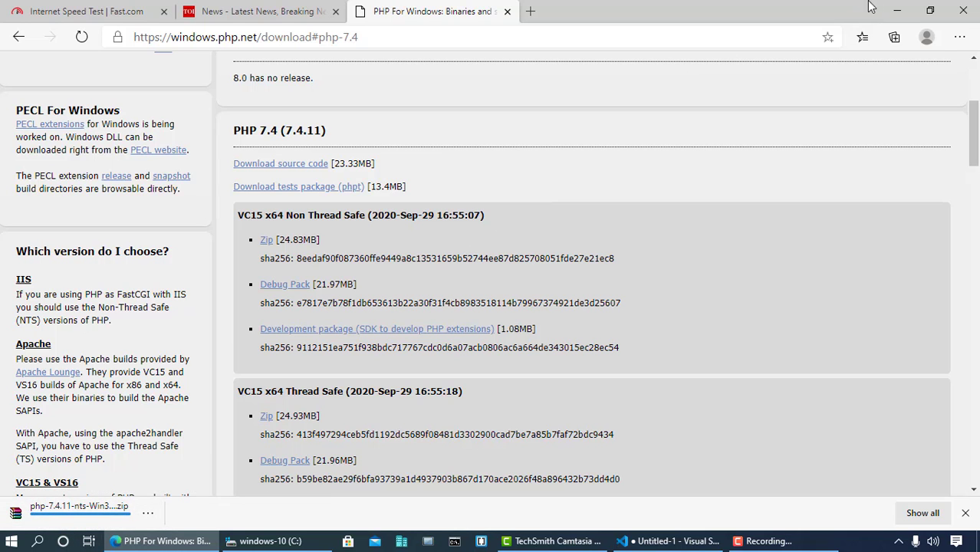
Minimize the browser and open the Downloads folder from This PC in File Explorer.
click(897, 10)
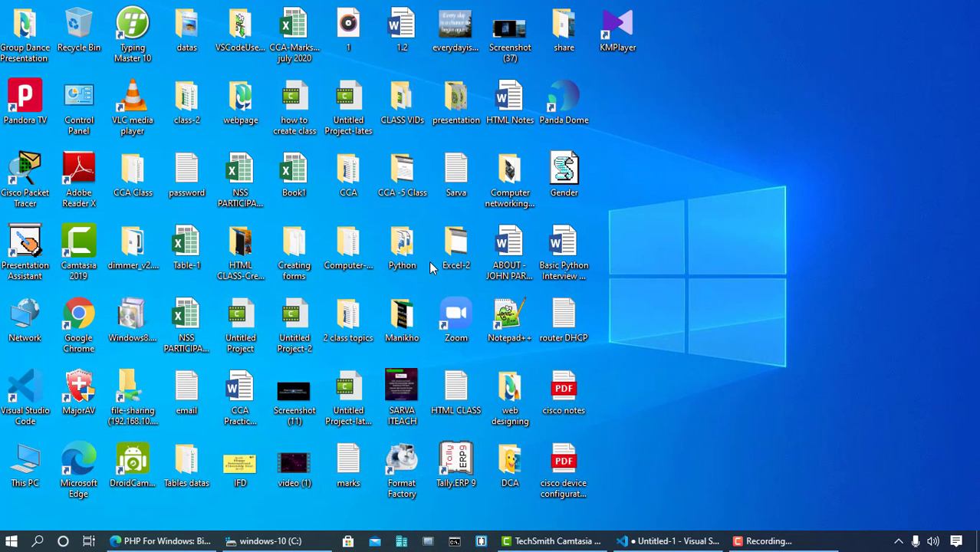
double_click(25, 463)
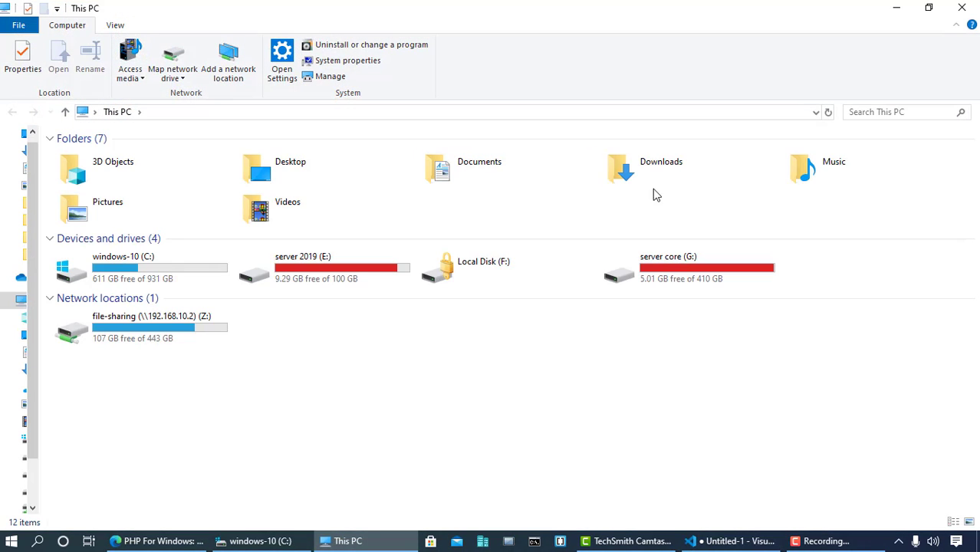
double_click(650, 184)
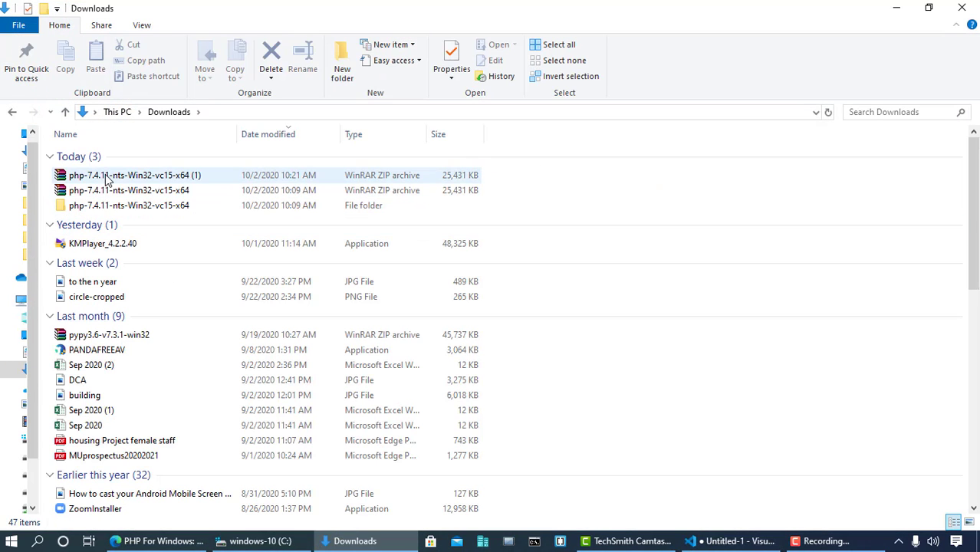
Check the extraction options for the original PHP zip, open the extracted php-7.4.11-nts-Win32-vc15-x64 folder and review its files.
click(108, 198)
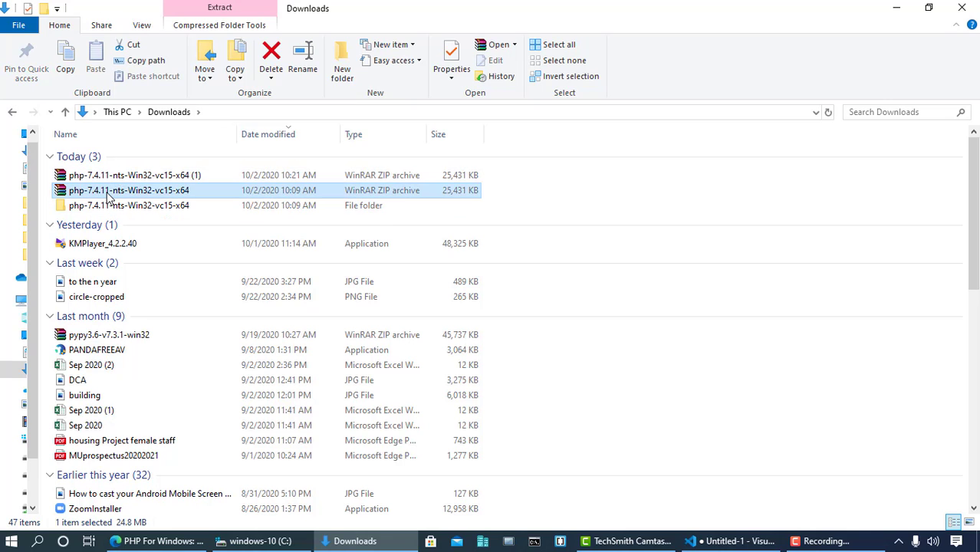
right_click(108, 194)
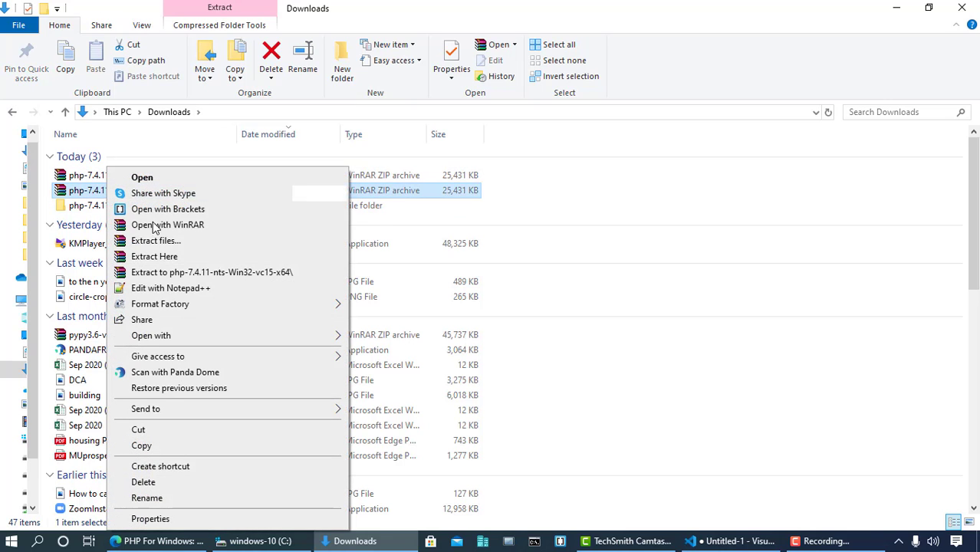
click(78, 211)
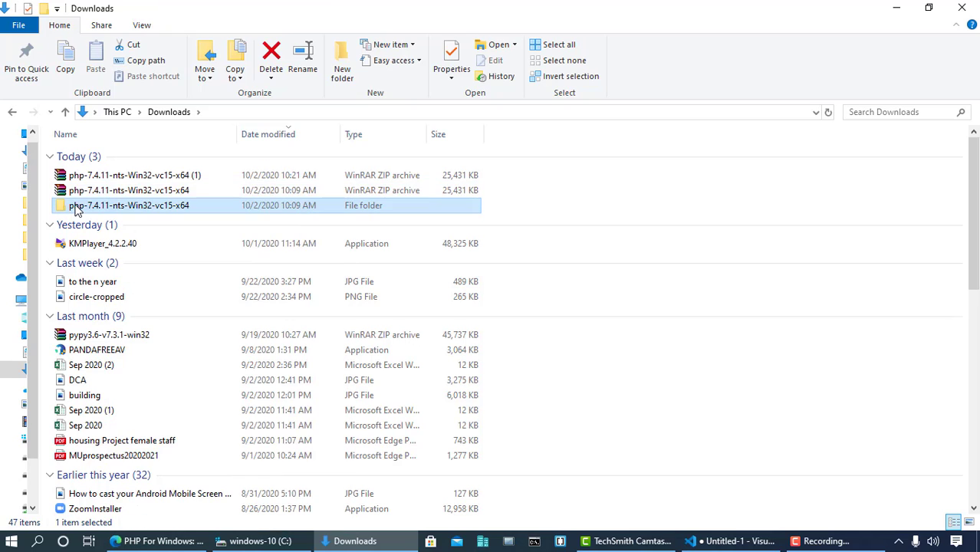
double_click(91, 207)
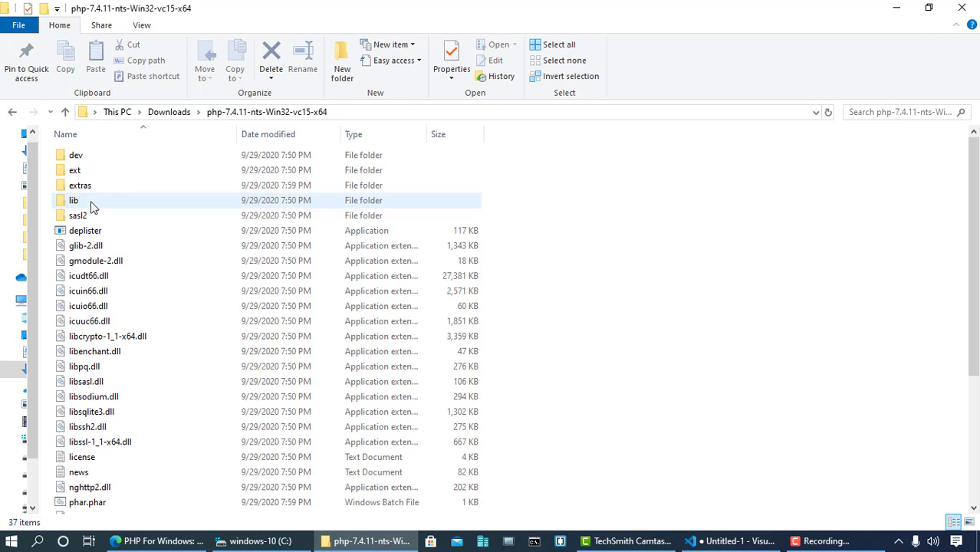
scroll(169, 394, down, 4)
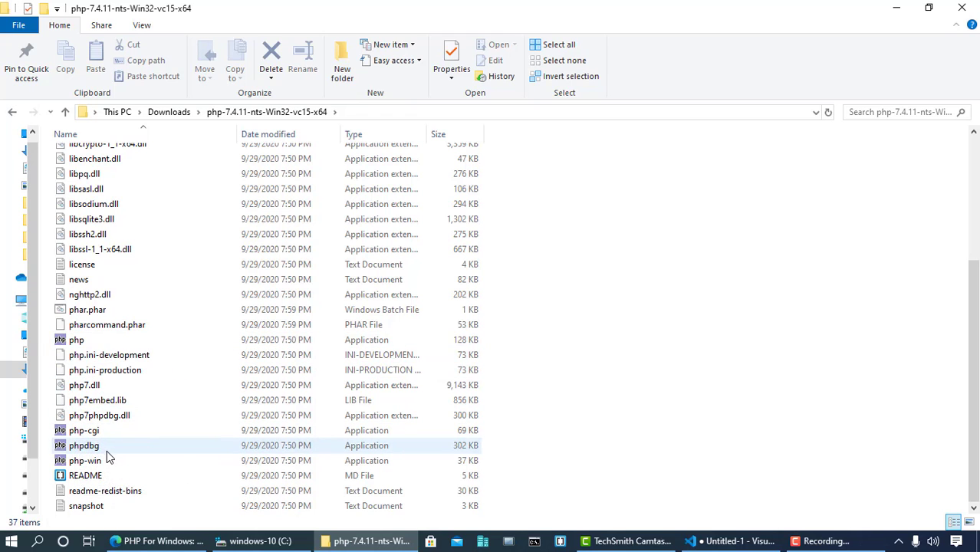
scroll(84, 453, up, 4)
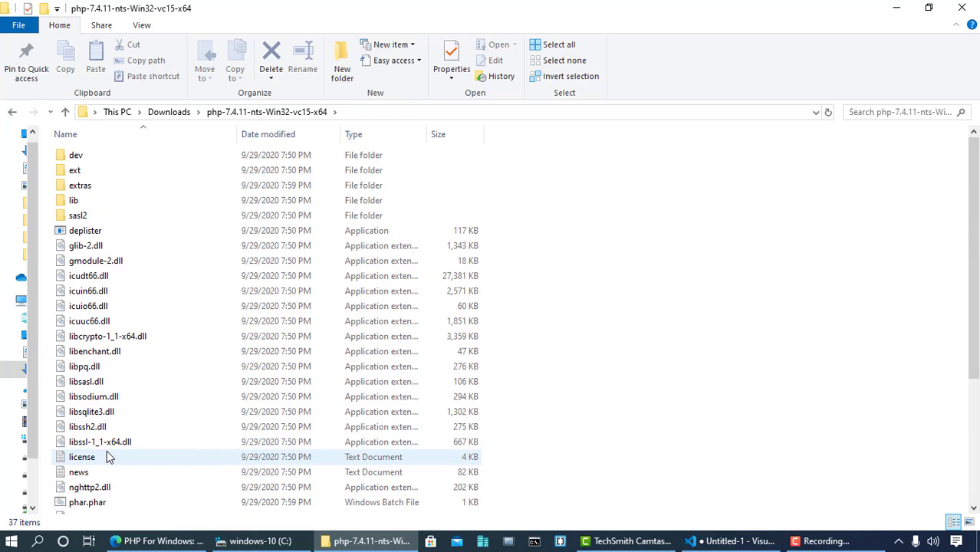
Copy the extracted php-7.4.11-nts-Win32-vc15-x64 folder from Downloads and paste it into the windows-10 (C:) drive.
click(11, 113)
right_click(92, 208)
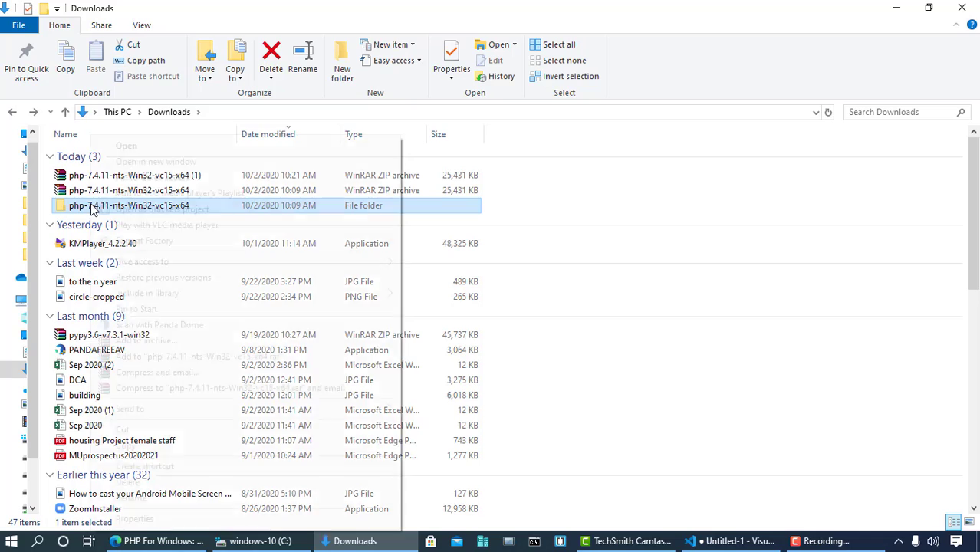
click(127, 446)
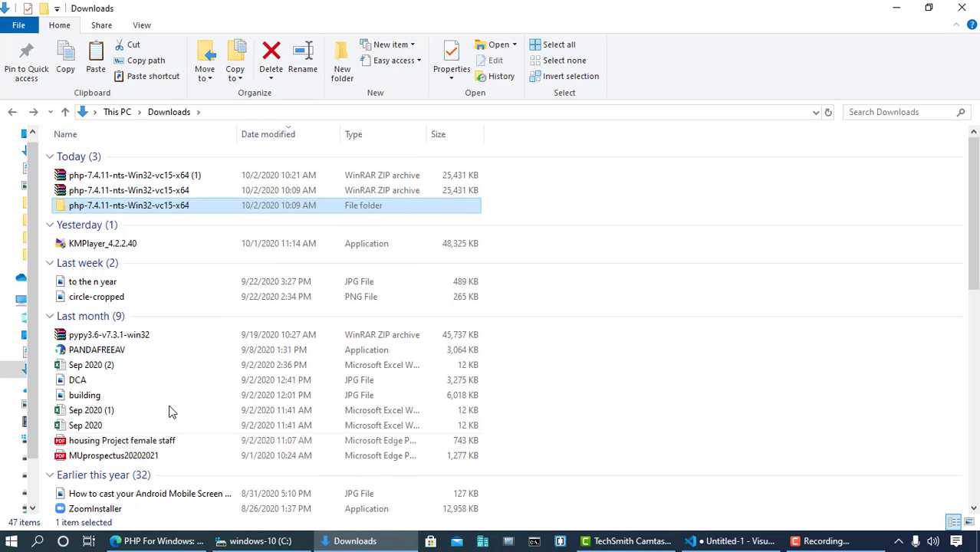
click(972, 6)
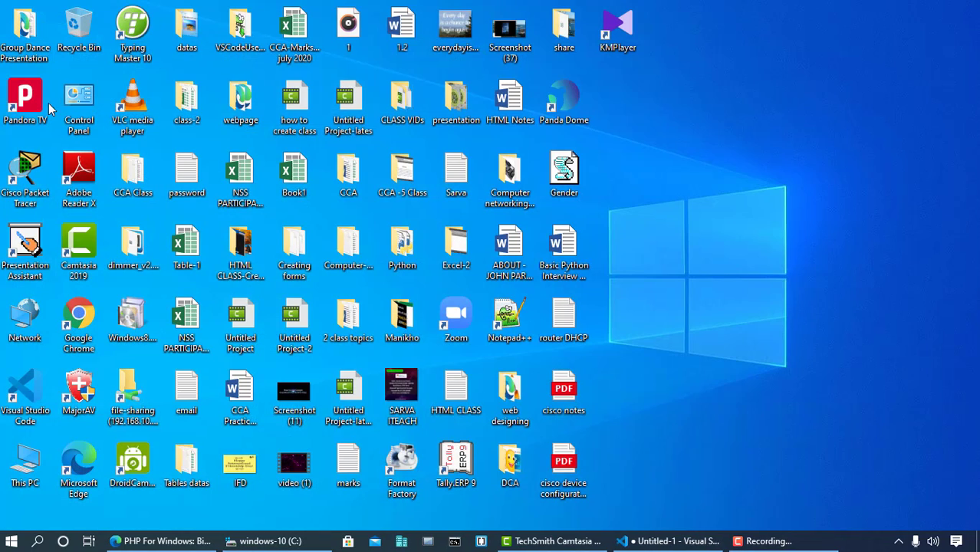
double_click(26, 462)
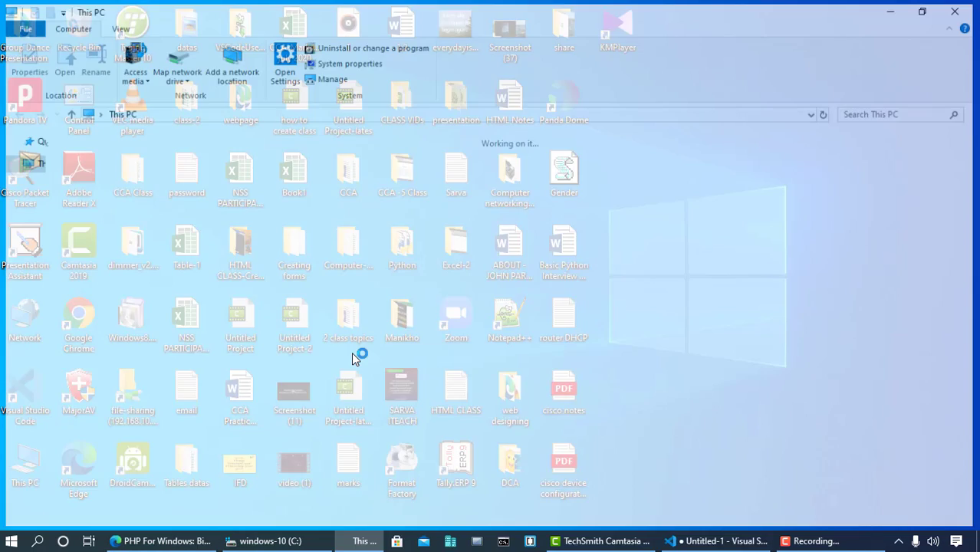
double_click(132, 276)
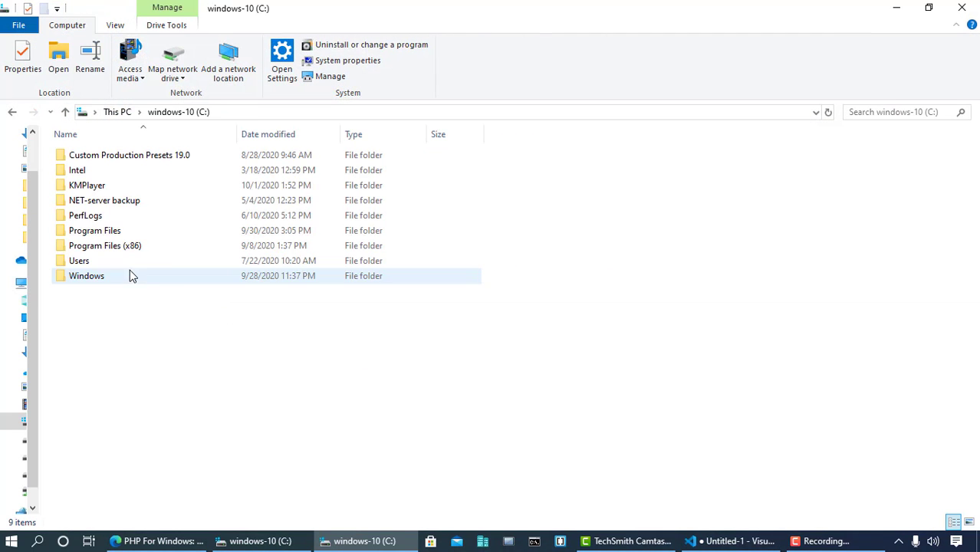
right_click(175, 345)
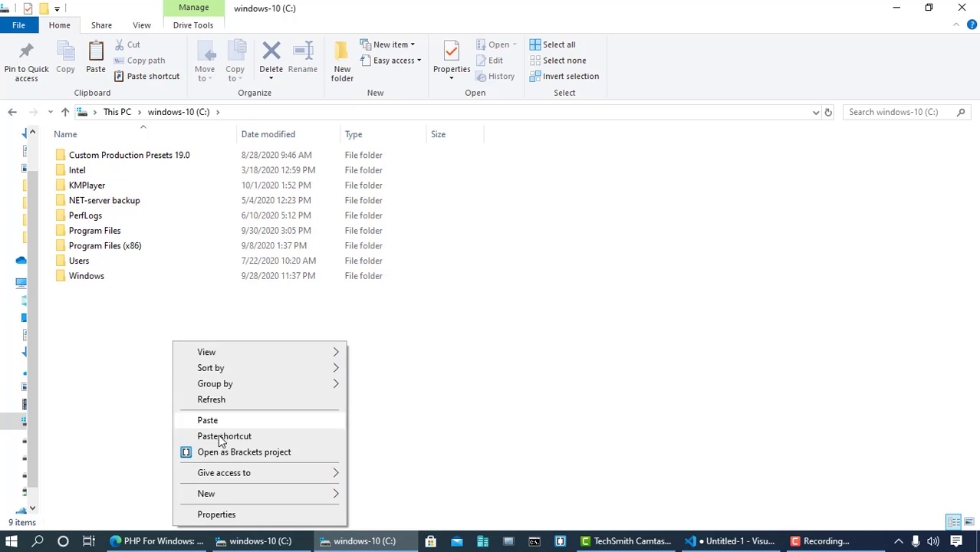
click(212, 420)
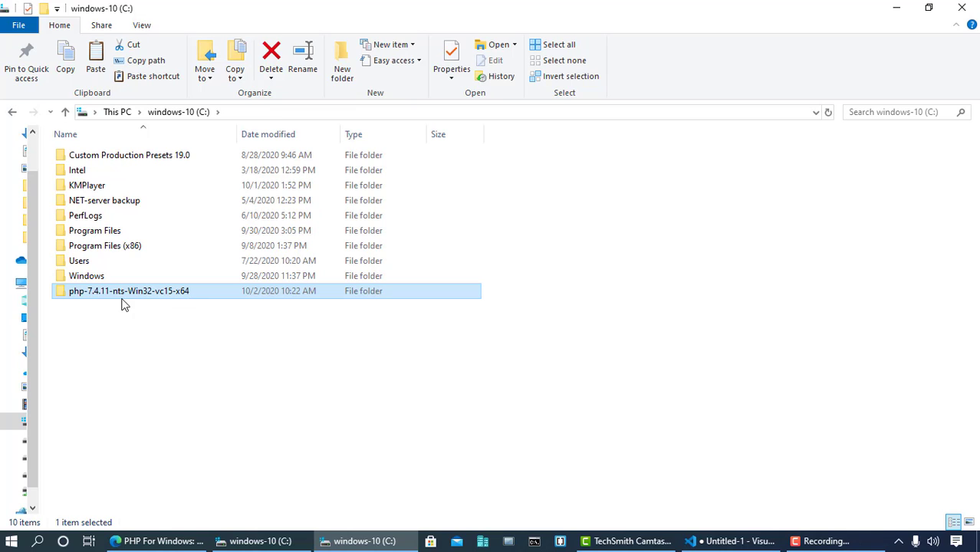
Rename the pasted PHP folder on the C: drive to php-7.4.11.
right_click(182, 299)
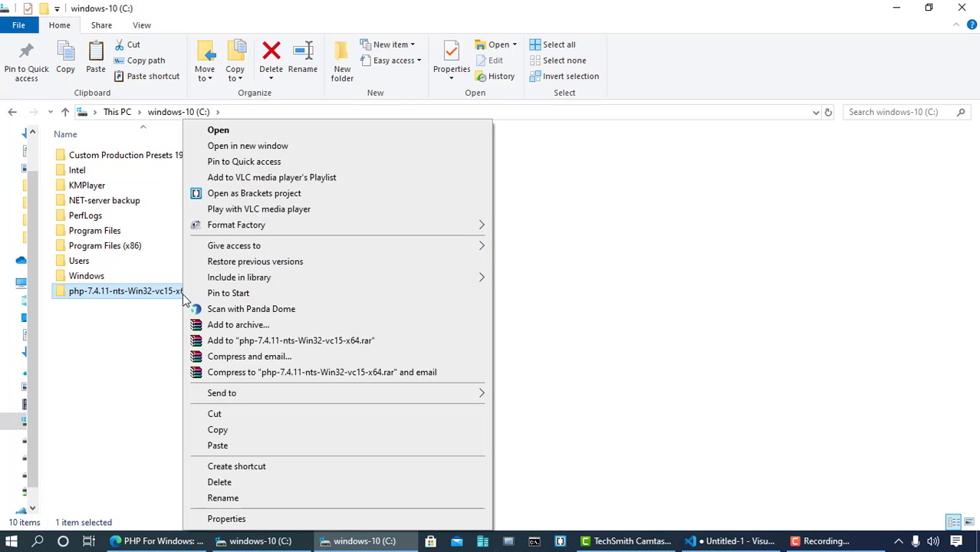
click(230, 496)
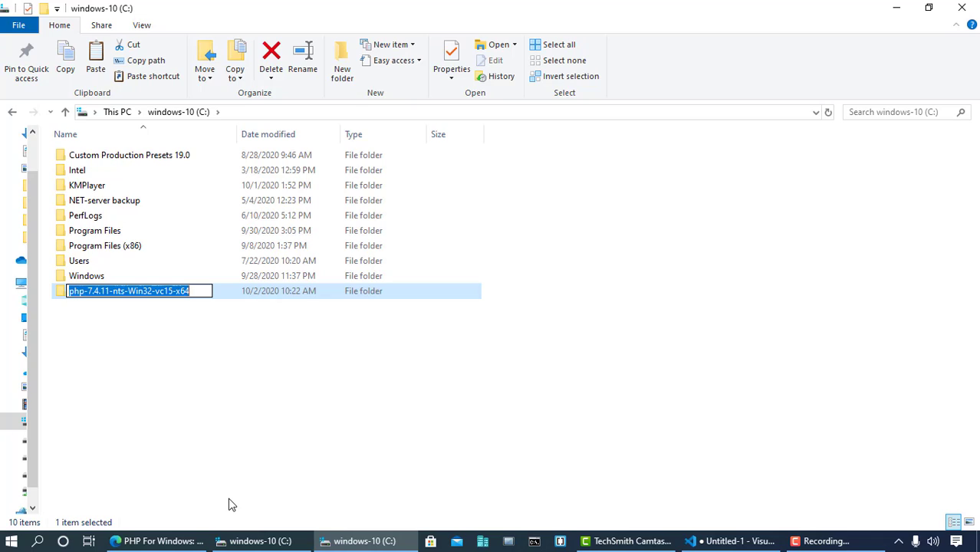
key(End)
key(BackSpace)
key(BackSpace)
key(BackSpace)
key(BackSpace)
key(BackSpace)
key(BackSpace)
key(BackSpace)
key(BackSpace)
key(BackSpace)
key(BackSpace)
key(BackSpace)
key(BackSpace)
key(BackSpace)
key(BackSpace)
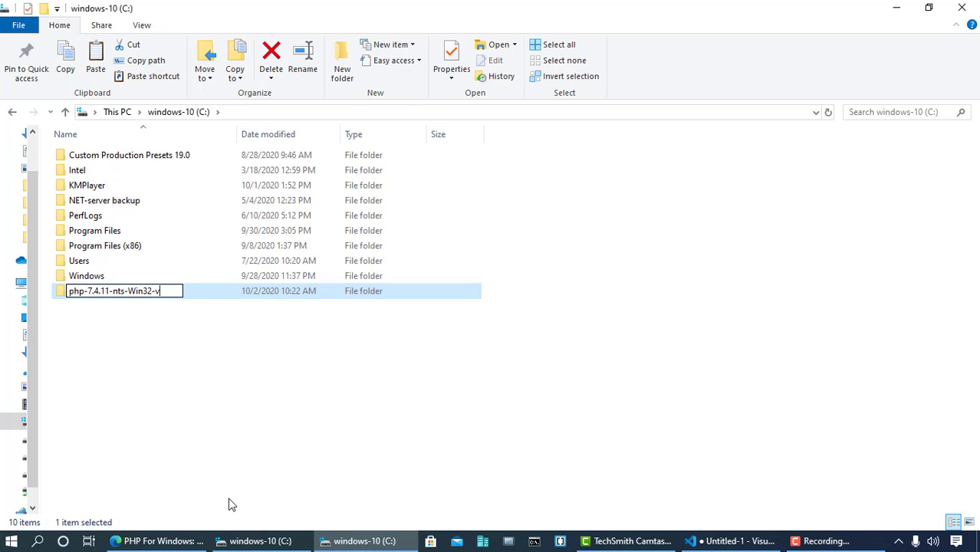
key(BackSpace)
key(BackSpace)
key(BackSpace)
key(BackSpace)
key(BackSpace)
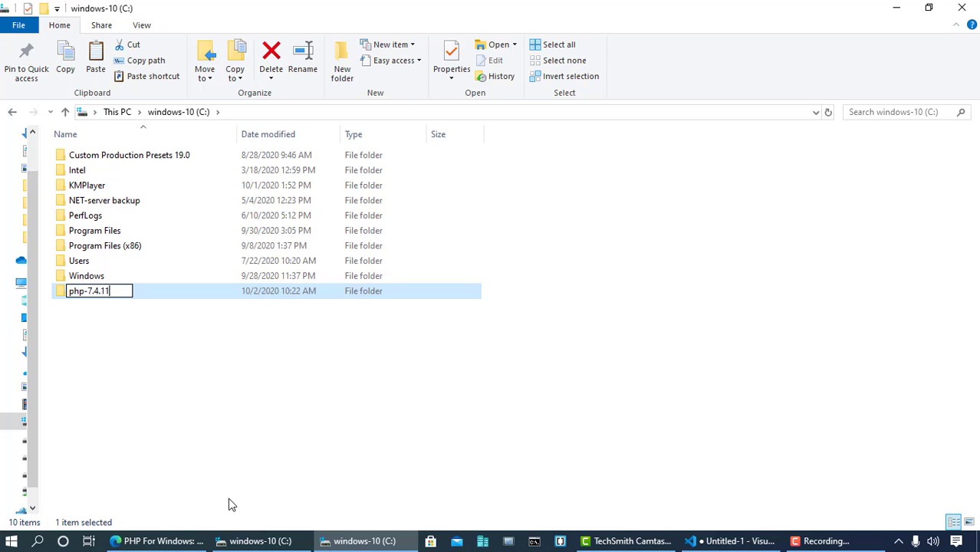
click(220, 430)
click(220, 430)
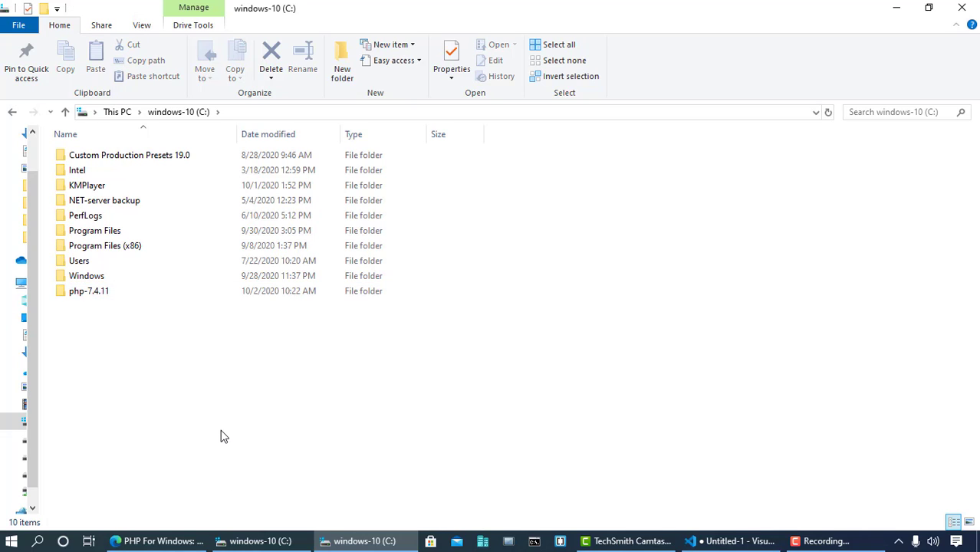
Open the php-7.4.11 folder, copy its full path C:\php-7.4.11 and close File Explorer.
double_click(105, 299)
click(103, 298)
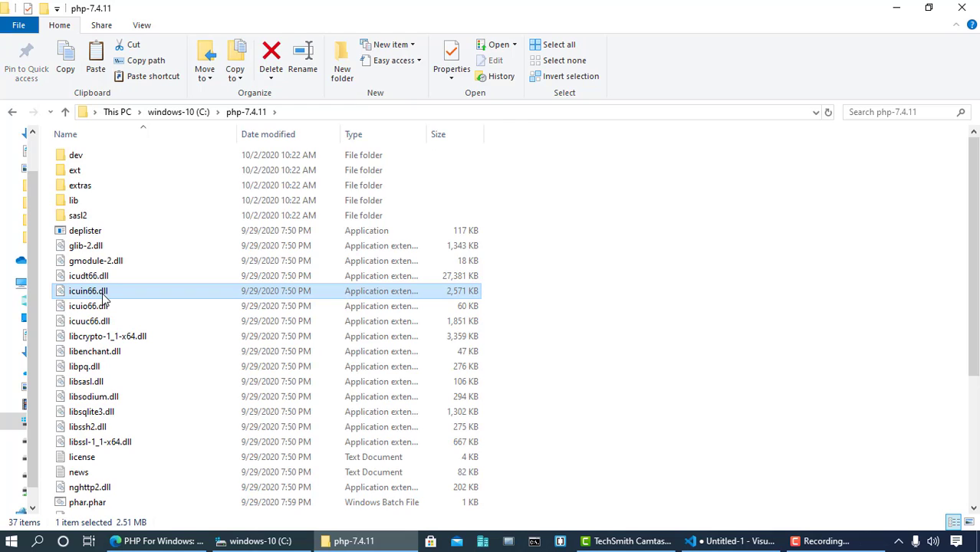
click(304, 112)
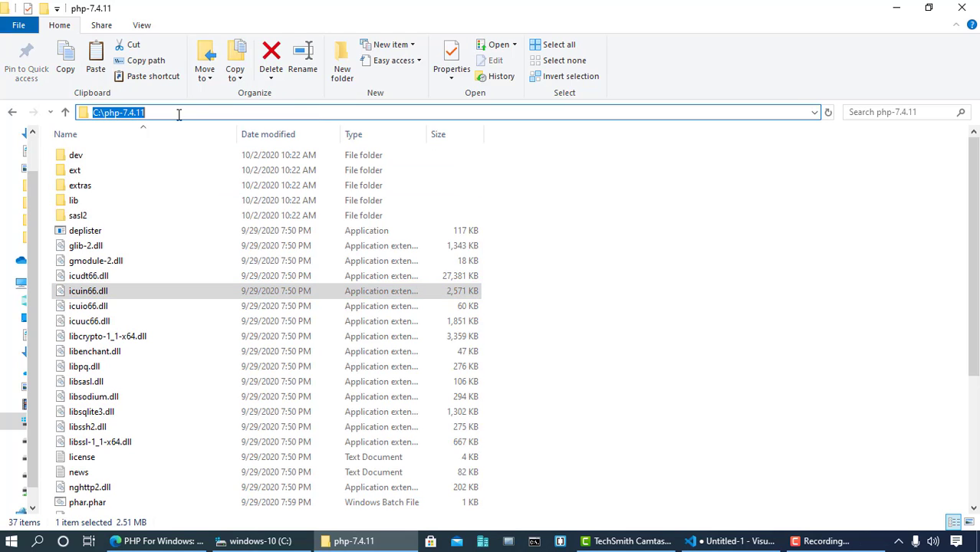
click(167, 114)
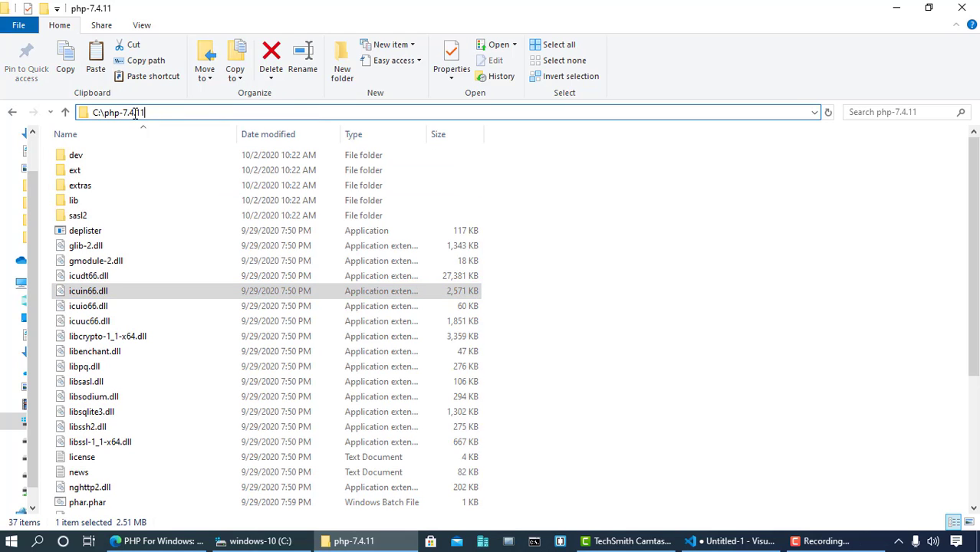
drag(161, 113, 83, 113)
right_click(107, 113)
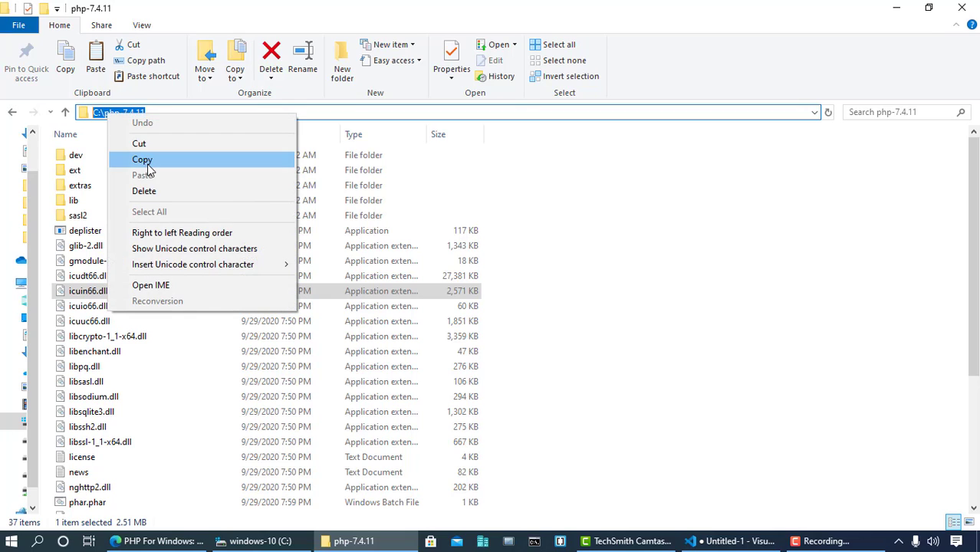
click(148, 162)
click(976, 6)
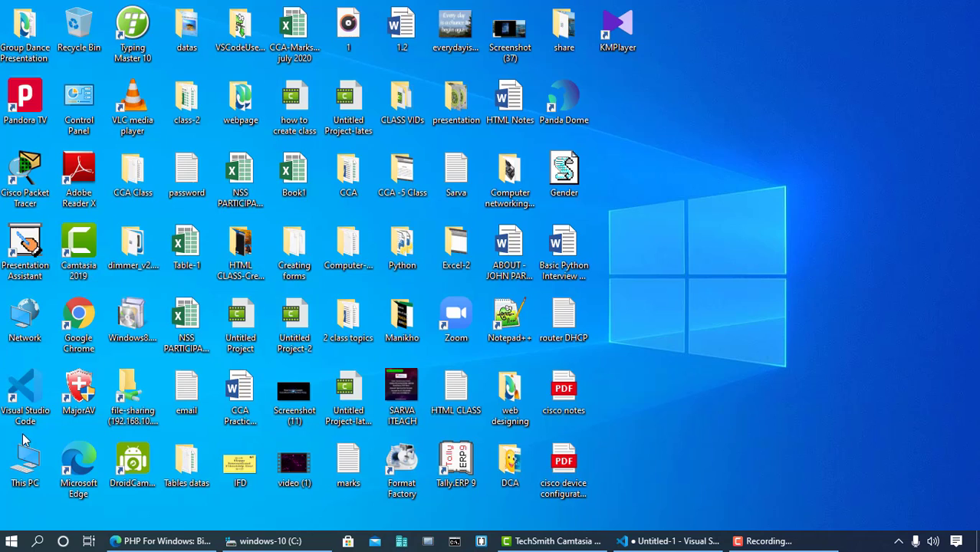
Open the computer's properties from This PC and bring up the Environment Variables in the advanced system settings.
double_click(18, 472)
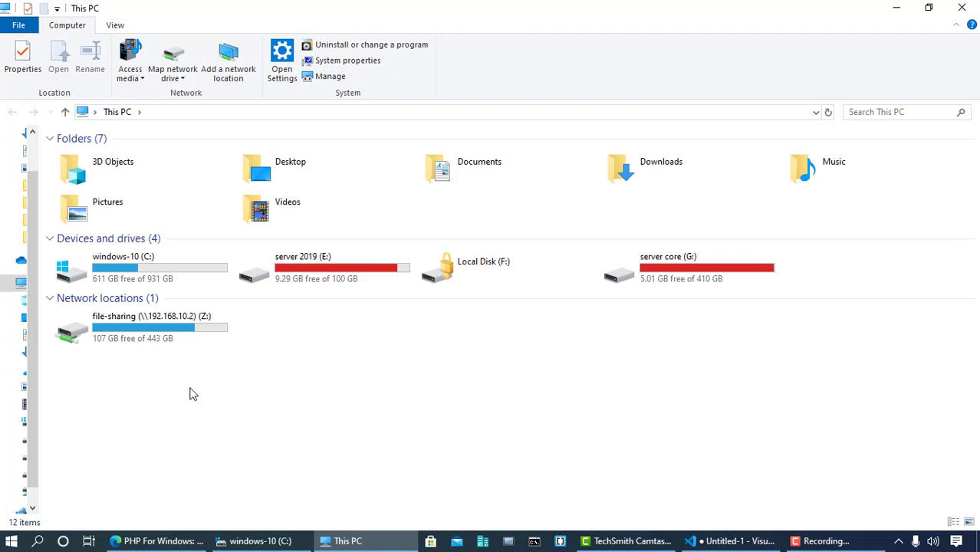
right_click(256, 400)
click(299, 388)
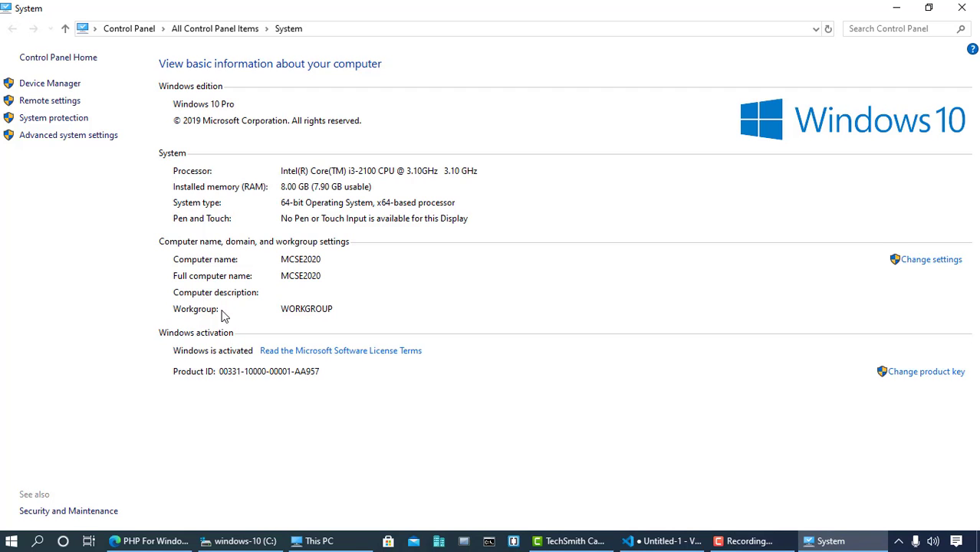
click(76, 142)
drag(153, 58, 506, 83)
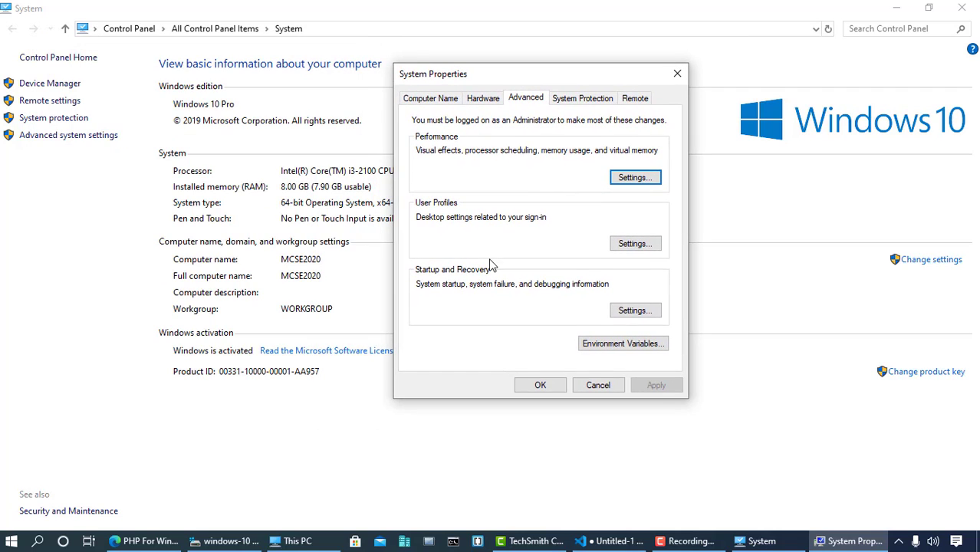
click(620, 344)
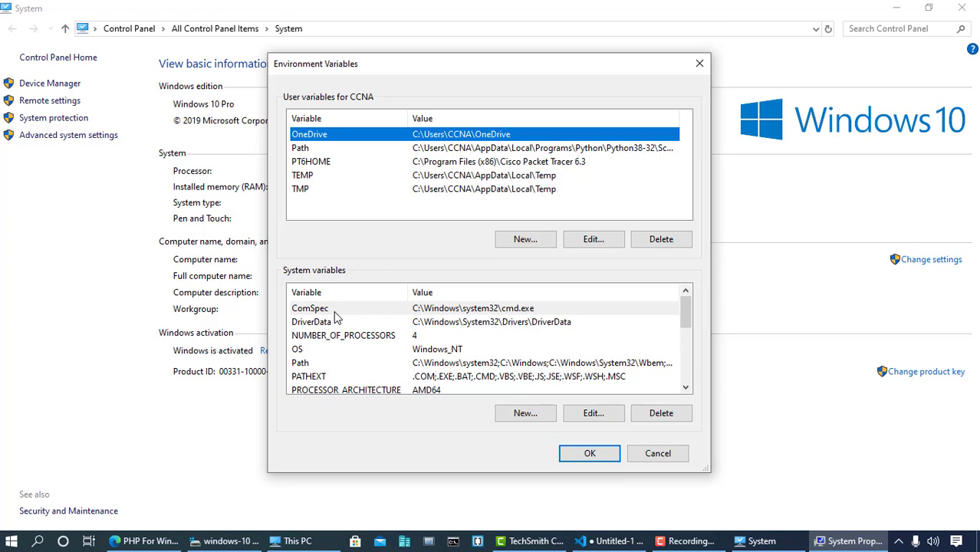
Edit the Path variable under System variables and delete its existing C:\php-7.4.11 entry.
click(309, 364)
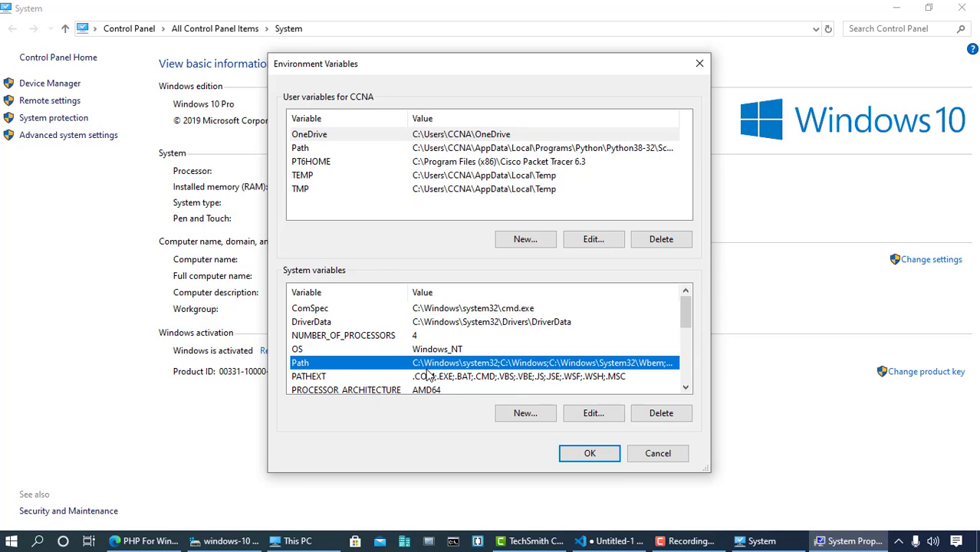
scroll(333, 374, down, 4)
scroll(333, 374, up, 4)
click(590, 418)
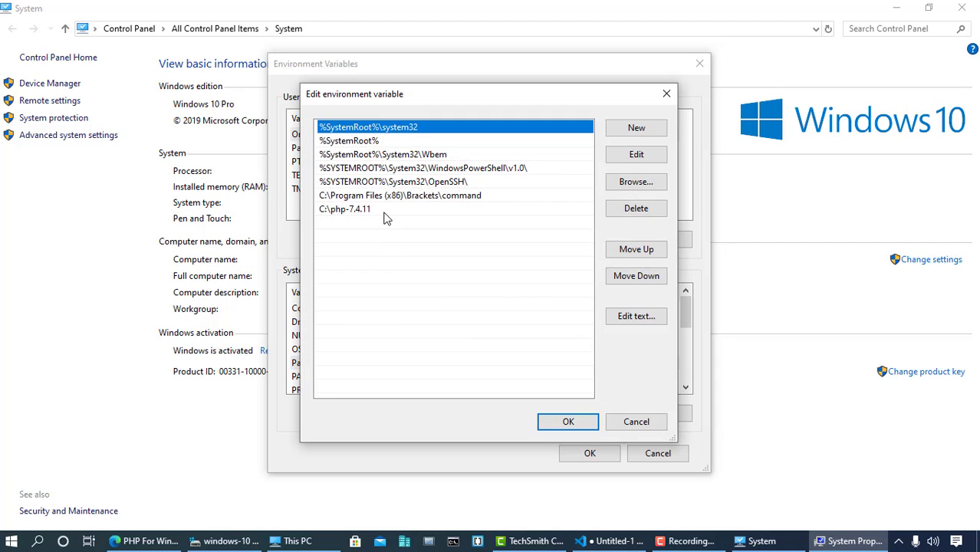
click(386, 211)
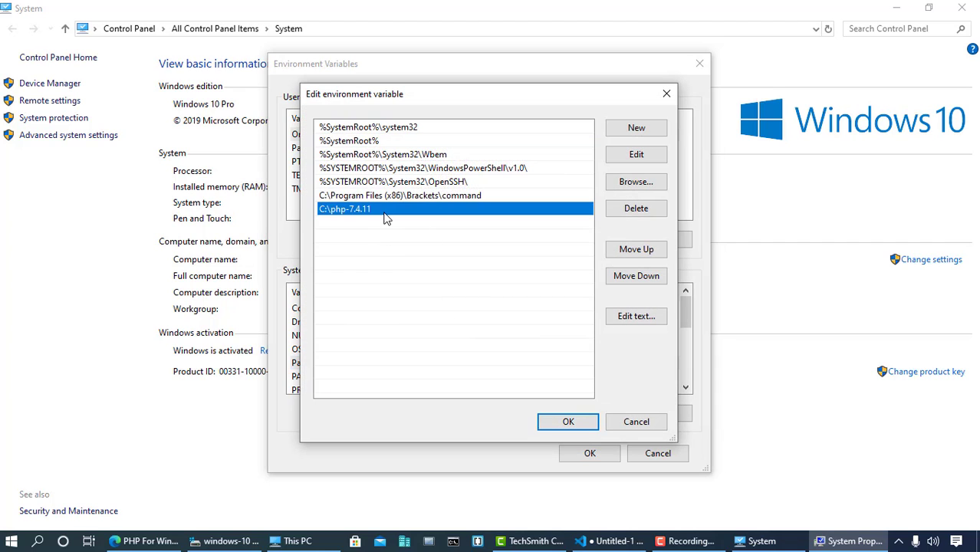
click(646, 208)
Add the copied path C:\php-7.4.11 as a new entry in the system Path variable and save the changes.
click(356, 130)
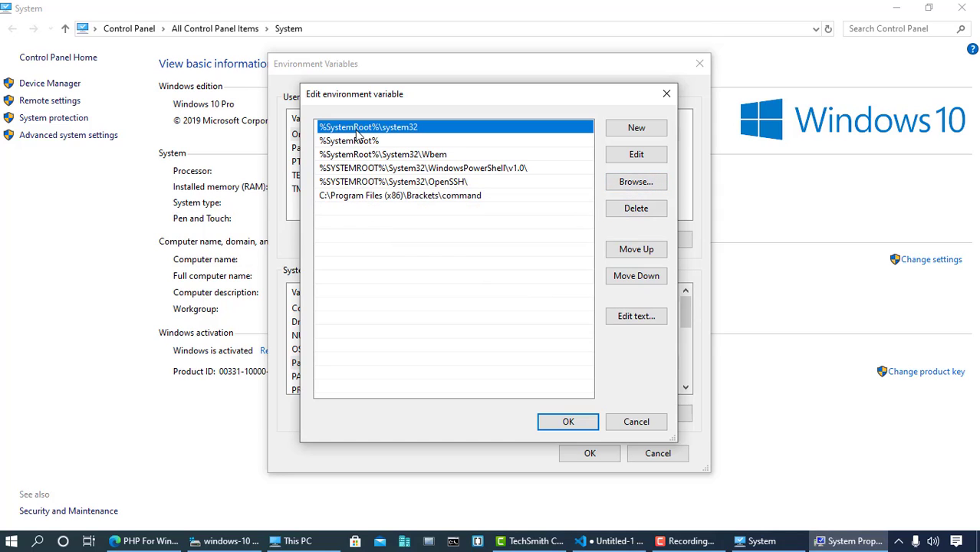
key(Down)
key(Down)
key(Down)
key(Down)
key(Down)
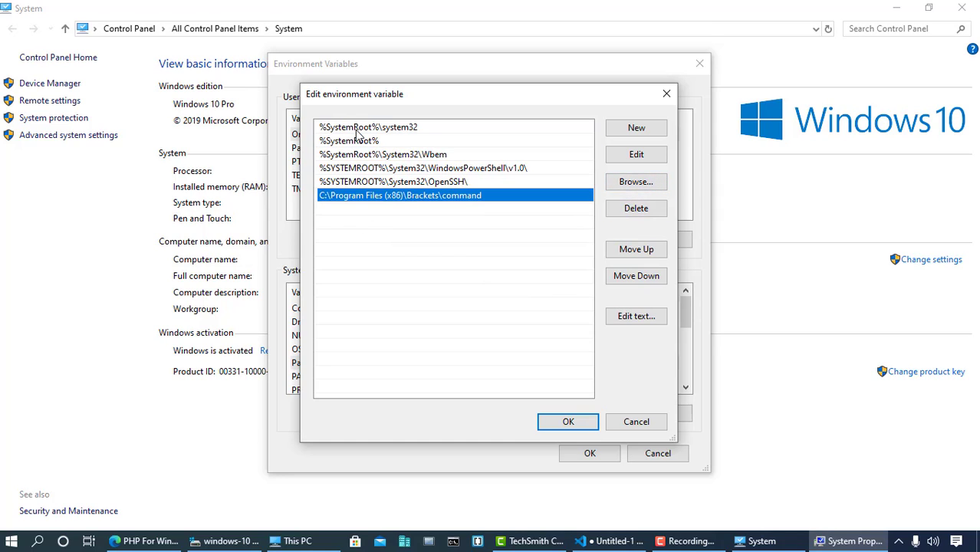
click(634, 129)
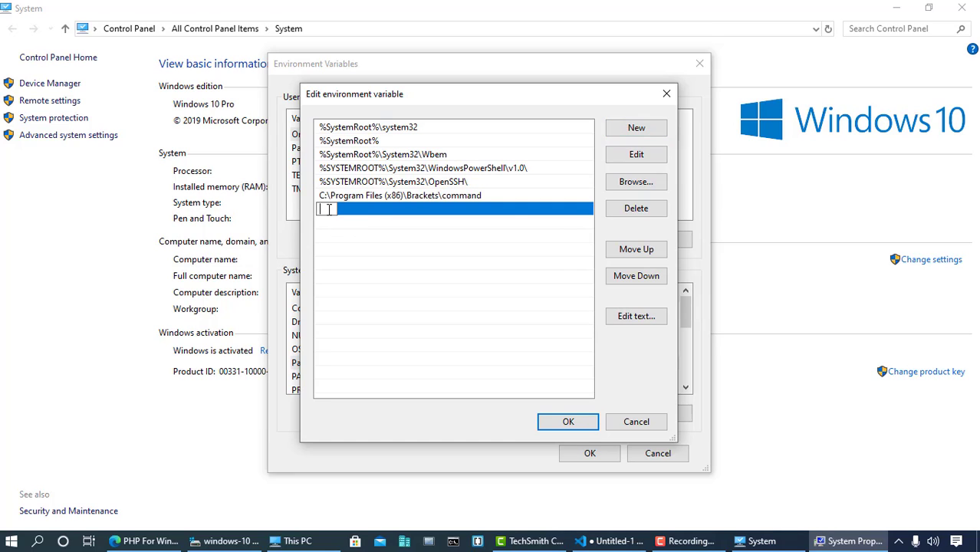
right_click(328, 209)
click(362, 273)
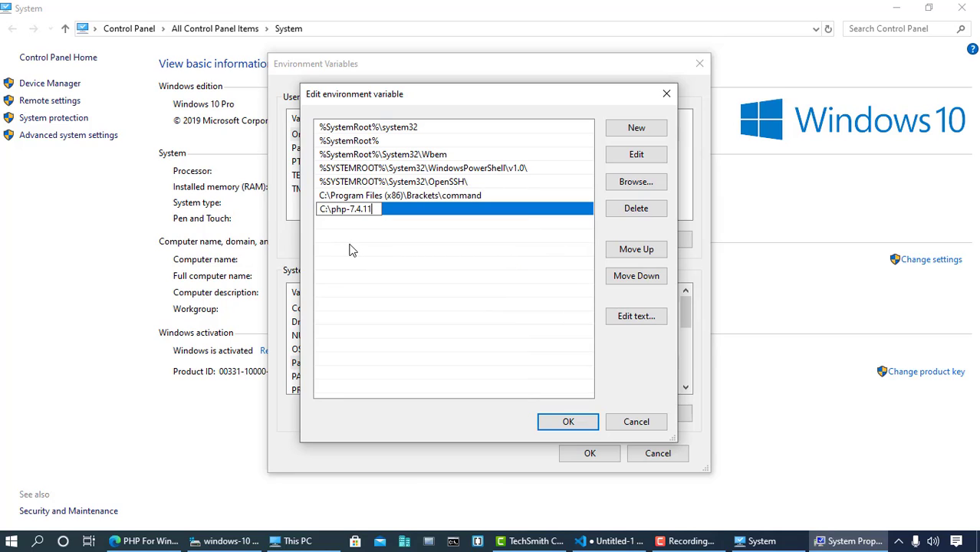
click(567, 421)
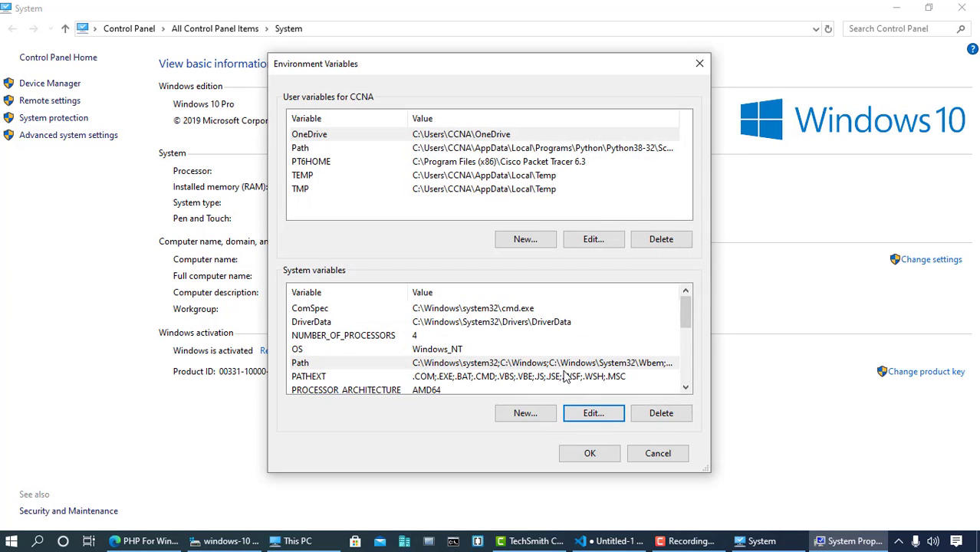
click(589, 453)
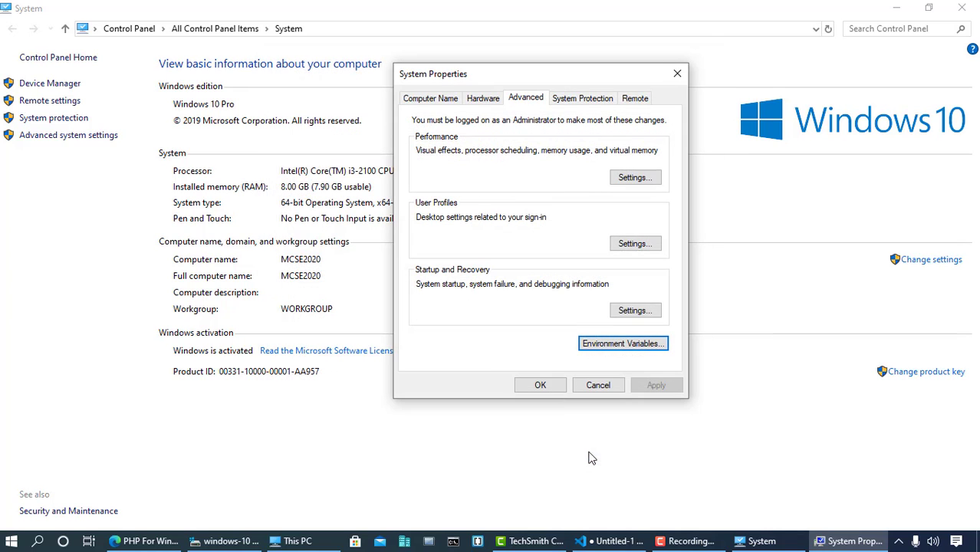
click(541, 385)
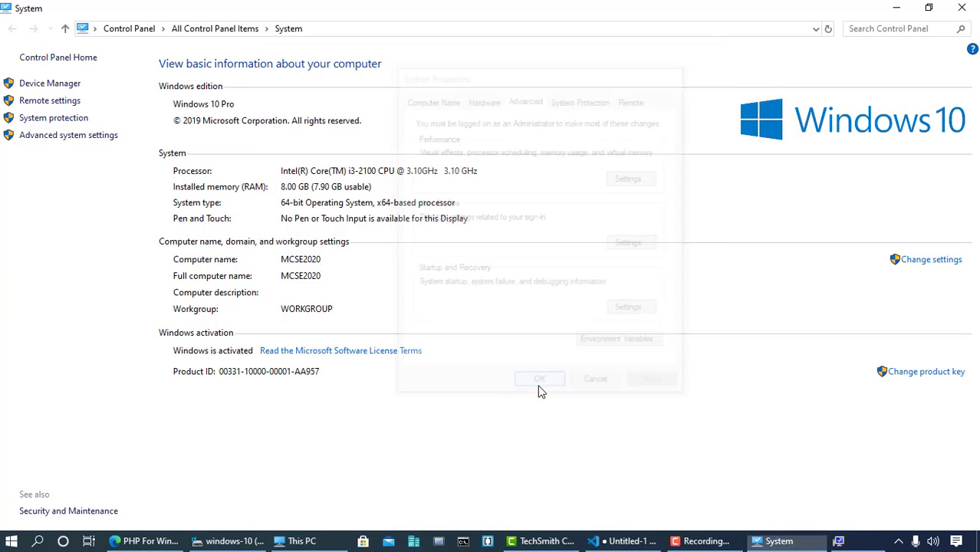
Close the System and This PC windows and refresh the desktop.
click(962, 9)
click(962, 7)
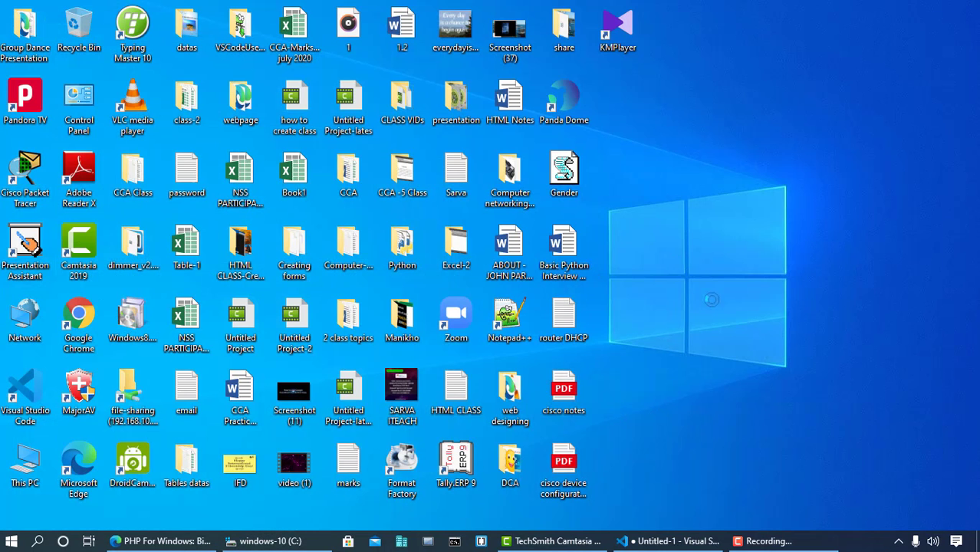
right_click(676, 256)
click(717, 297)
Open Command Prompt and check the installed PHP version with the command php -v.
click(455, 541)
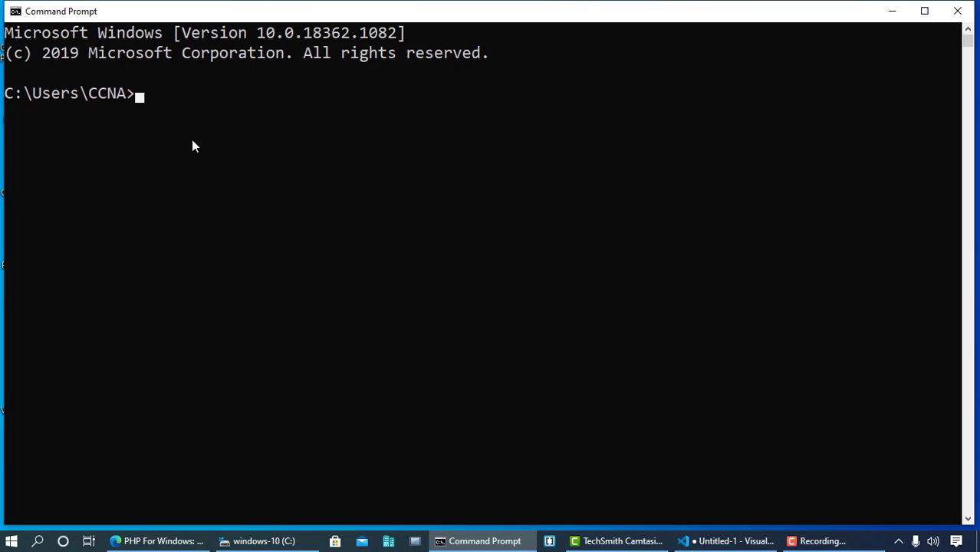
text(php -v)
key(Return)
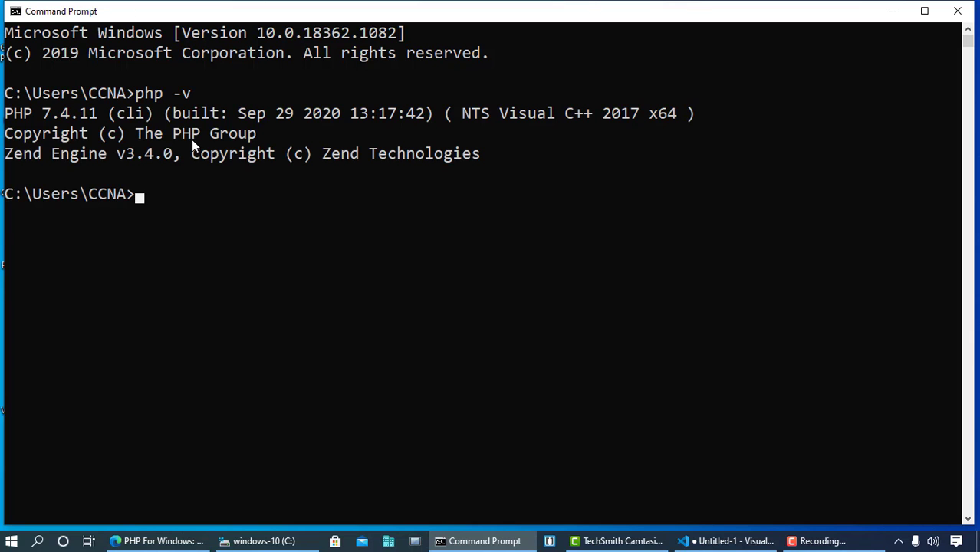